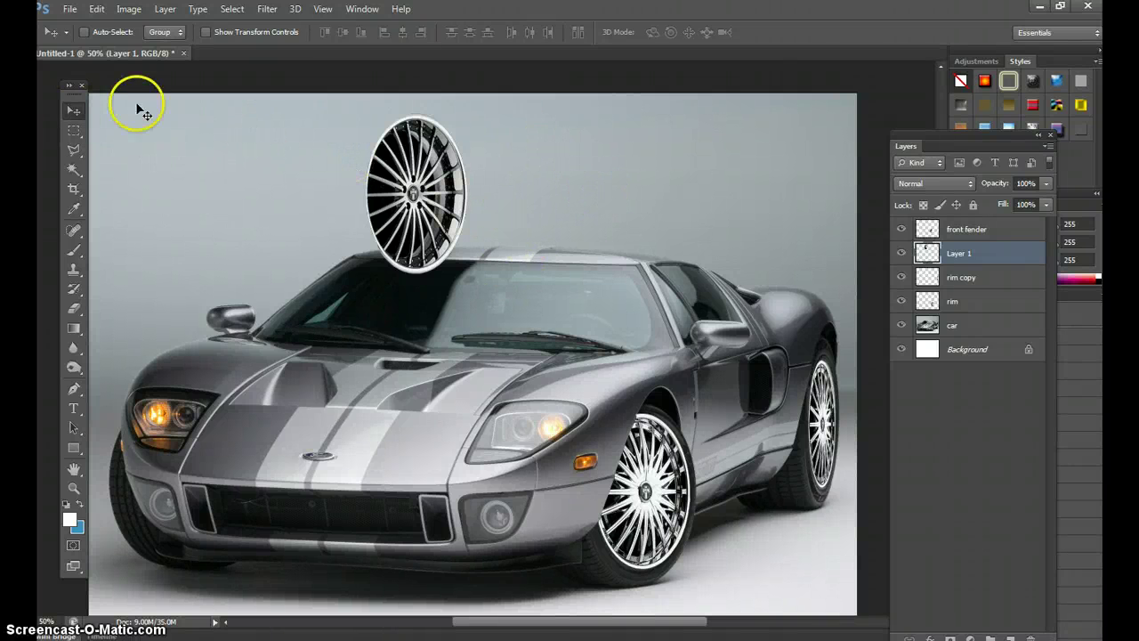
- Drag the new chrome rim from above the car down over the front wheel
left_click_drag(436, 186, 660, 481)
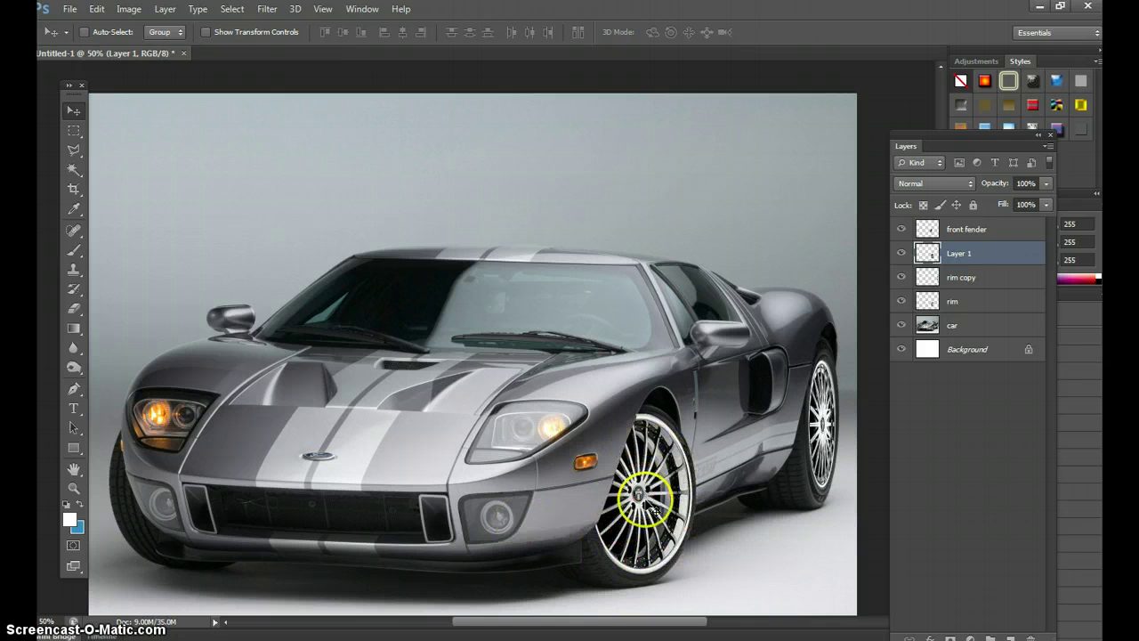
- Zoom in closely on the front wheel and pan to centre it
left_click(73, 487)
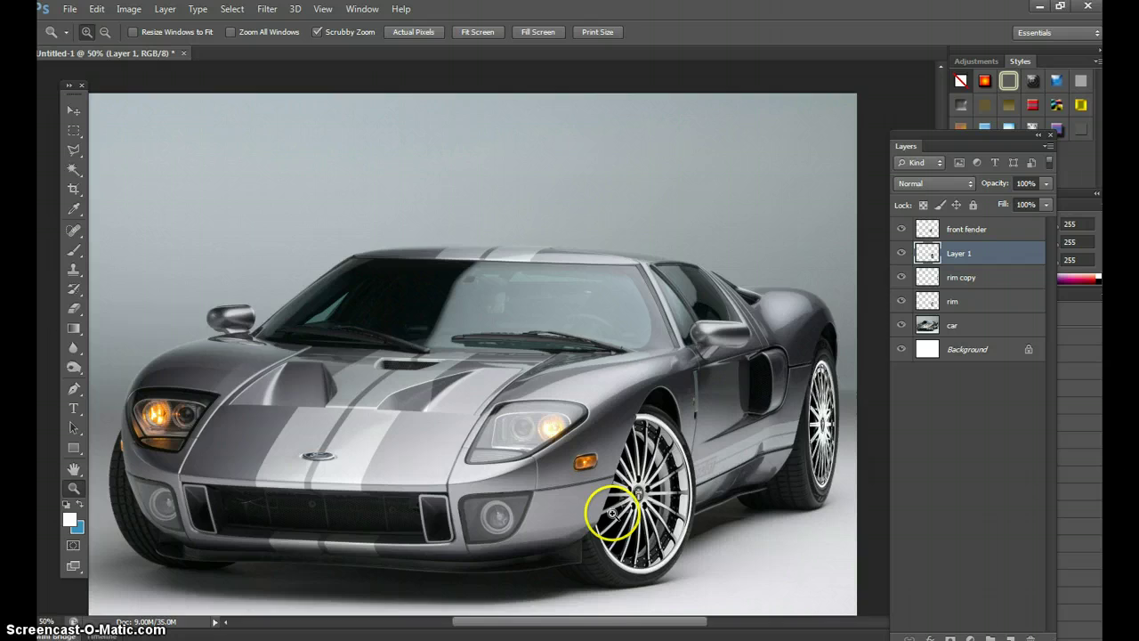
left_click_drag(613, 513, 618, 508)
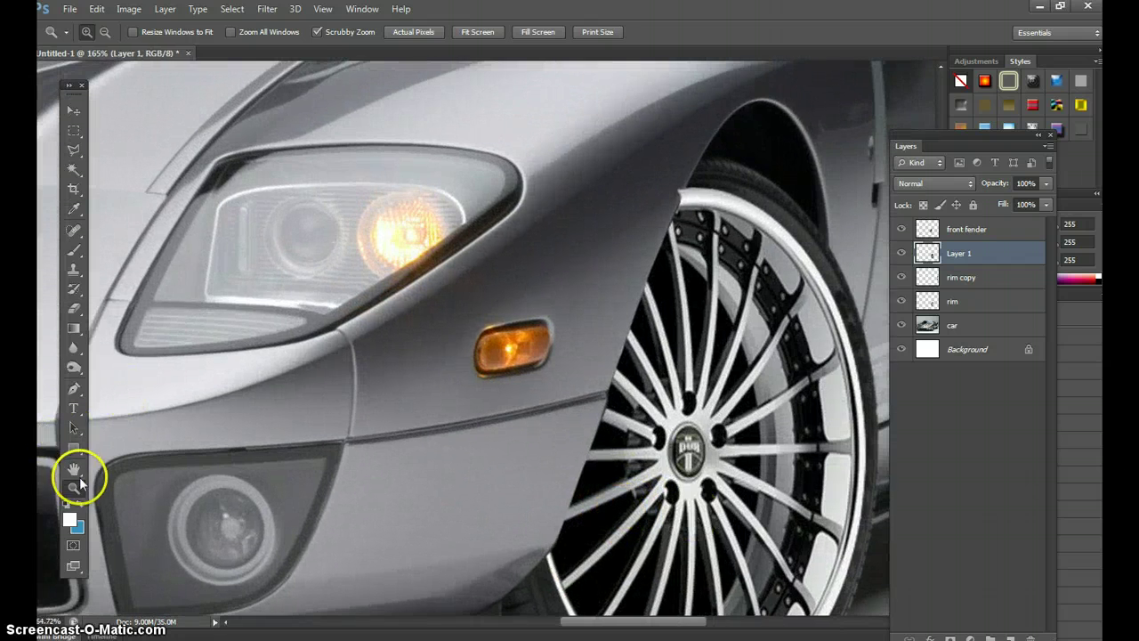
key("h")
left_click_drag(712, 588, 644, 476)
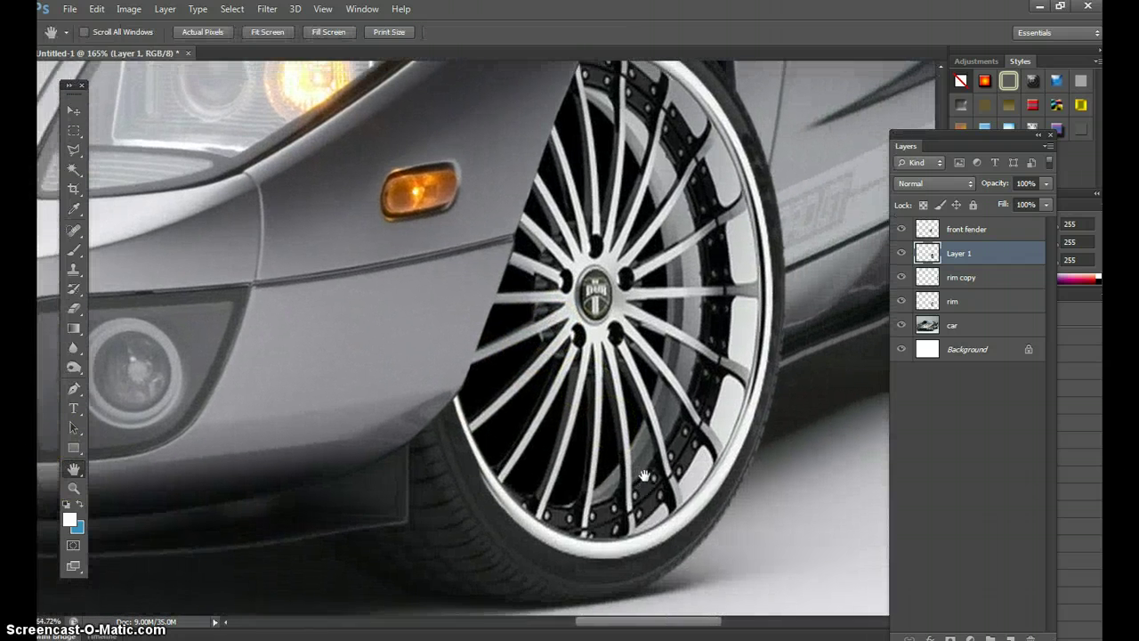
- With the Magic Wand, select the black gaps between the top spokes and the fender's dark edge strip
left_click(72, 168)
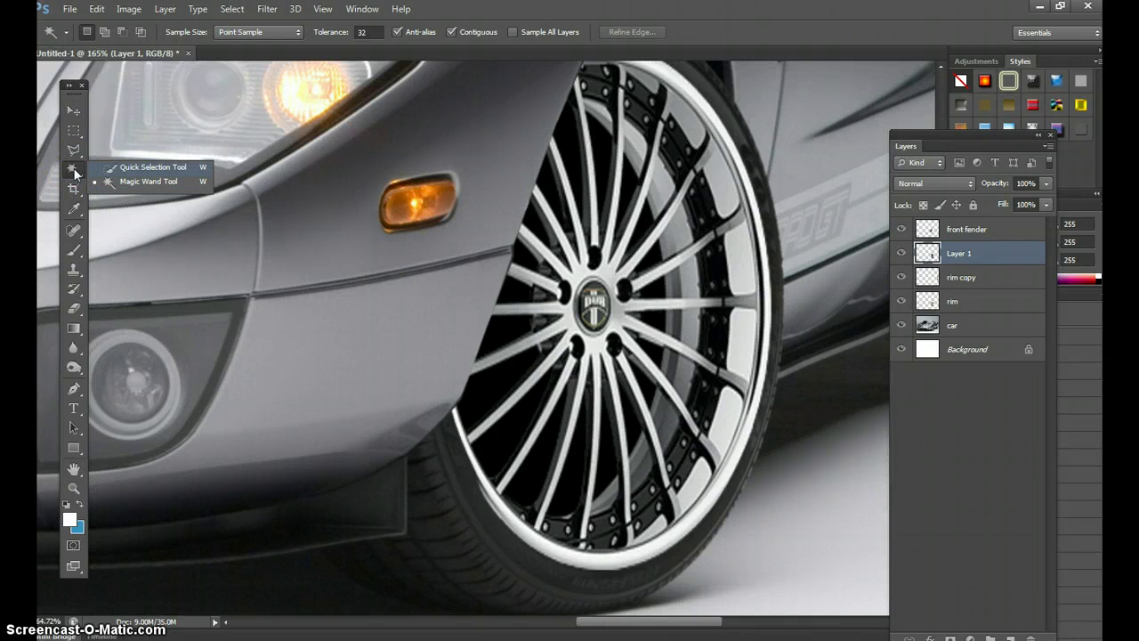
left_click(75, 172)
left_click(73, 172)
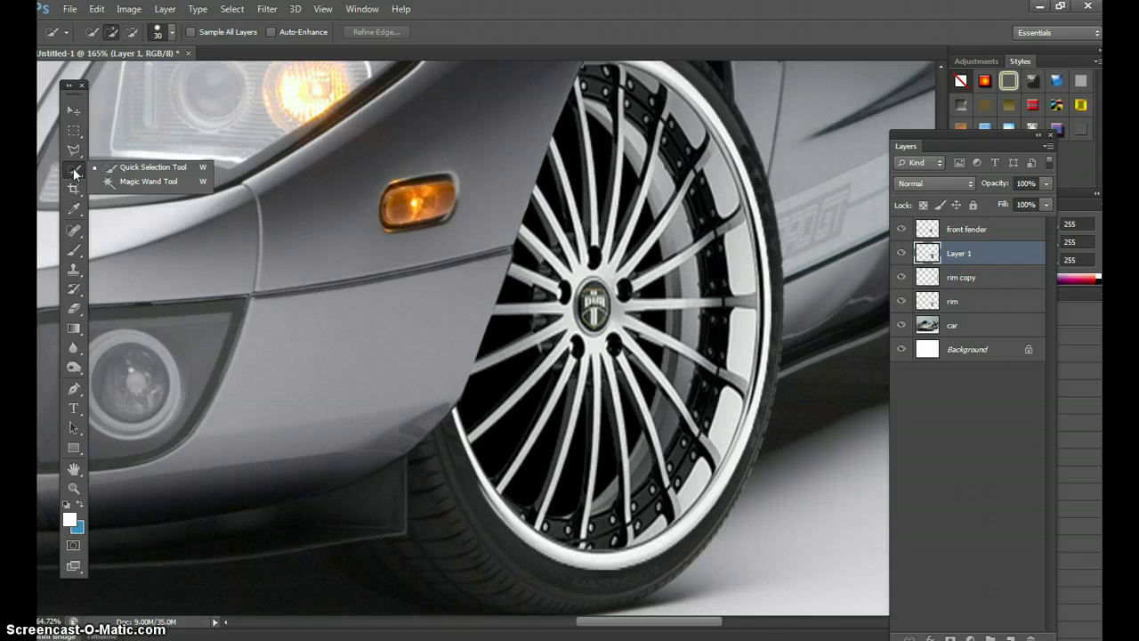
left_click(148, 181)
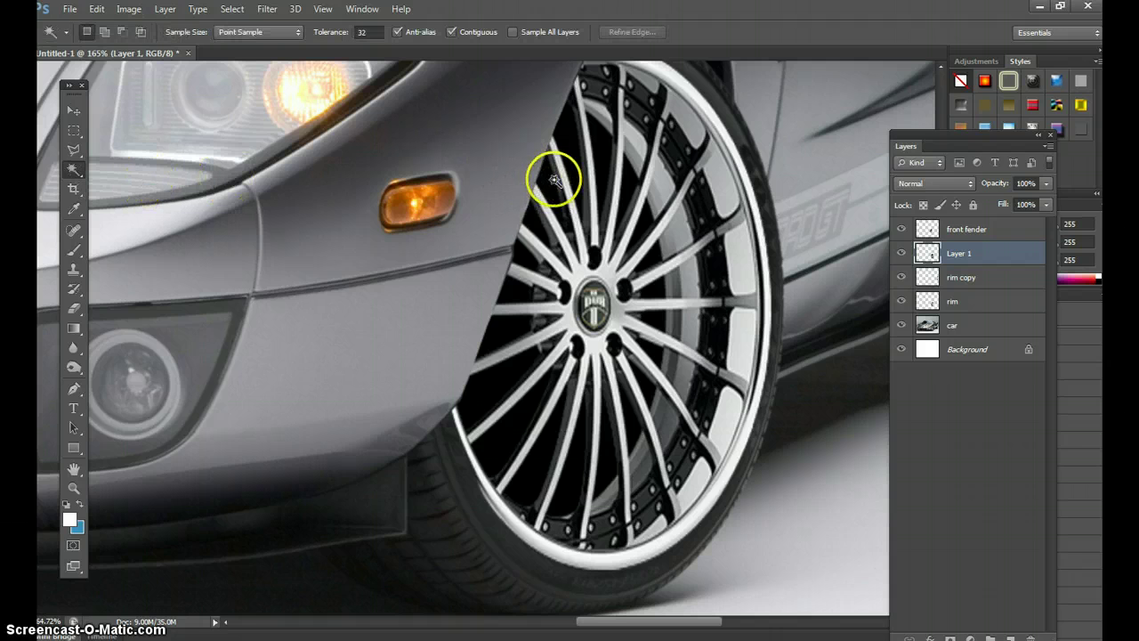
left_click(573, 144)
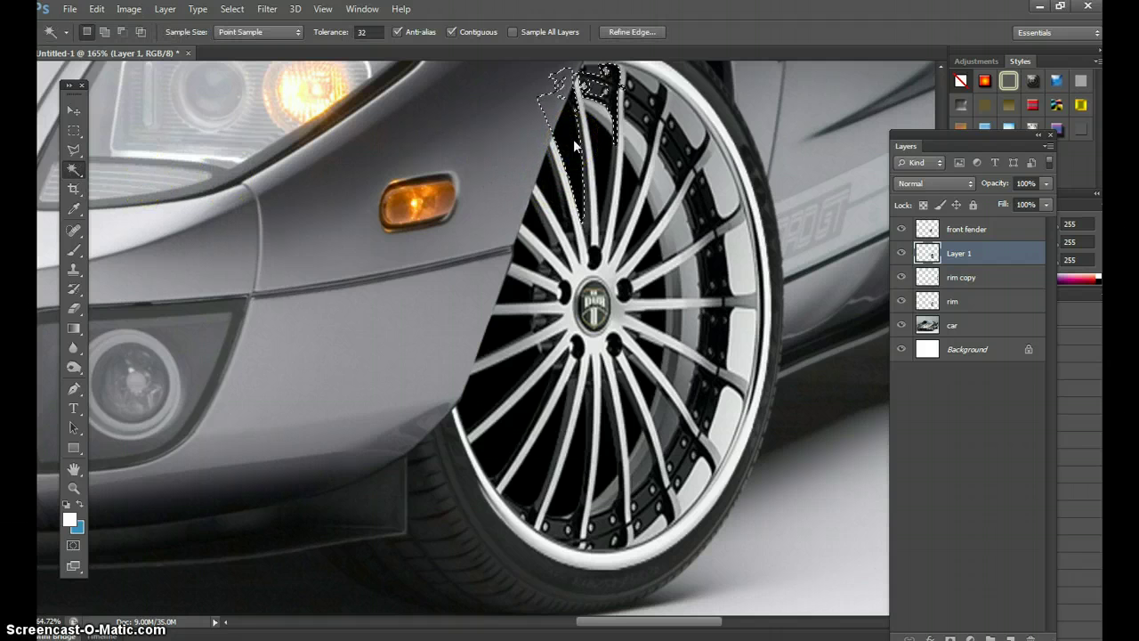
left_click(579, 127)
left_click(602, 83)
left_click(567, 91)
left_click(542, 190)
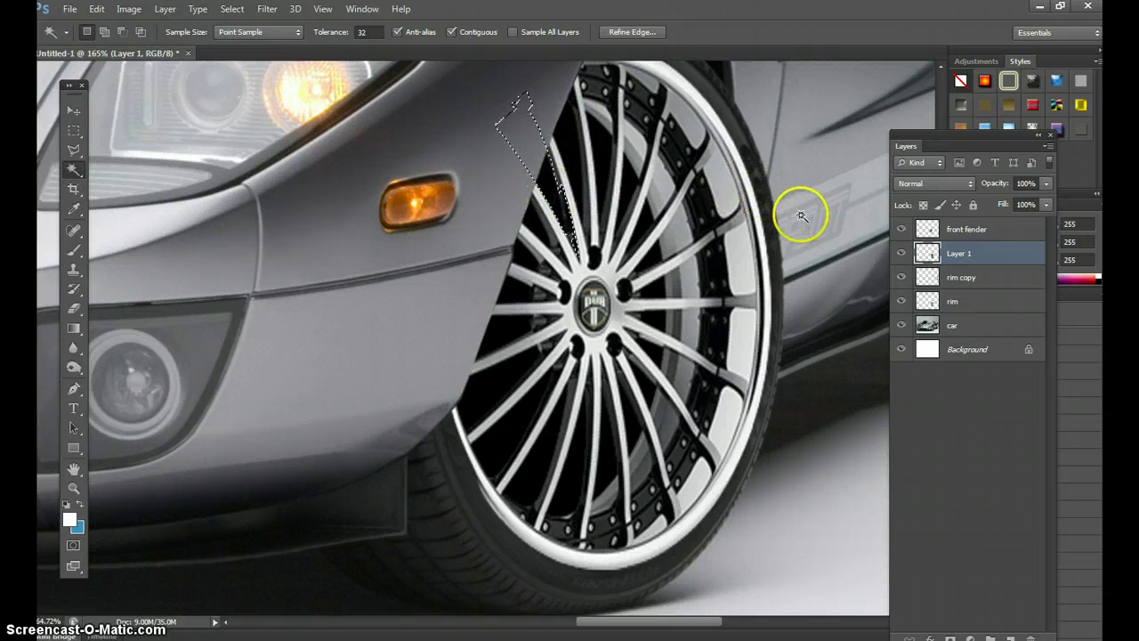
- Hide the front fender layer and delete the black gaps down the rim's left and lower side
left_click(901, 229)
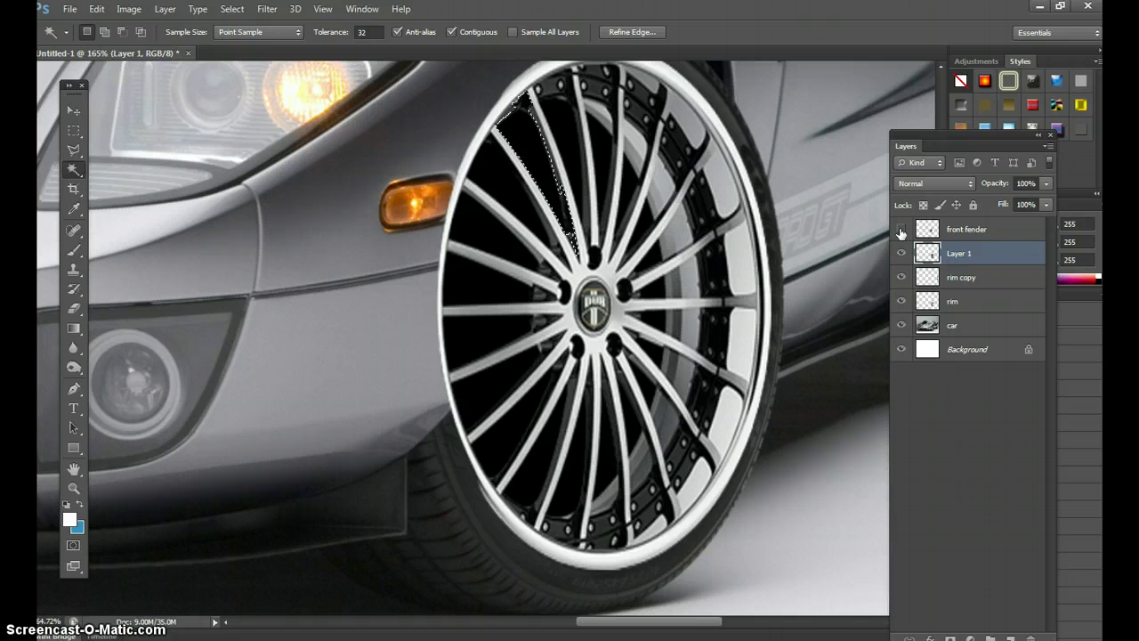
left_click(504, 197)
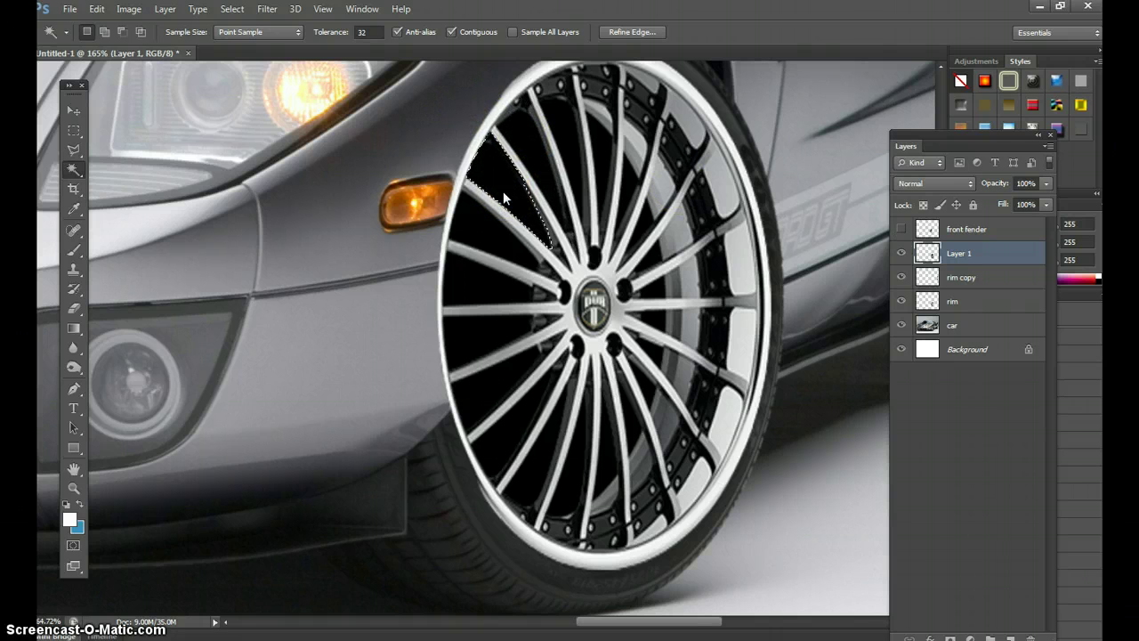
left_click(489, 242)
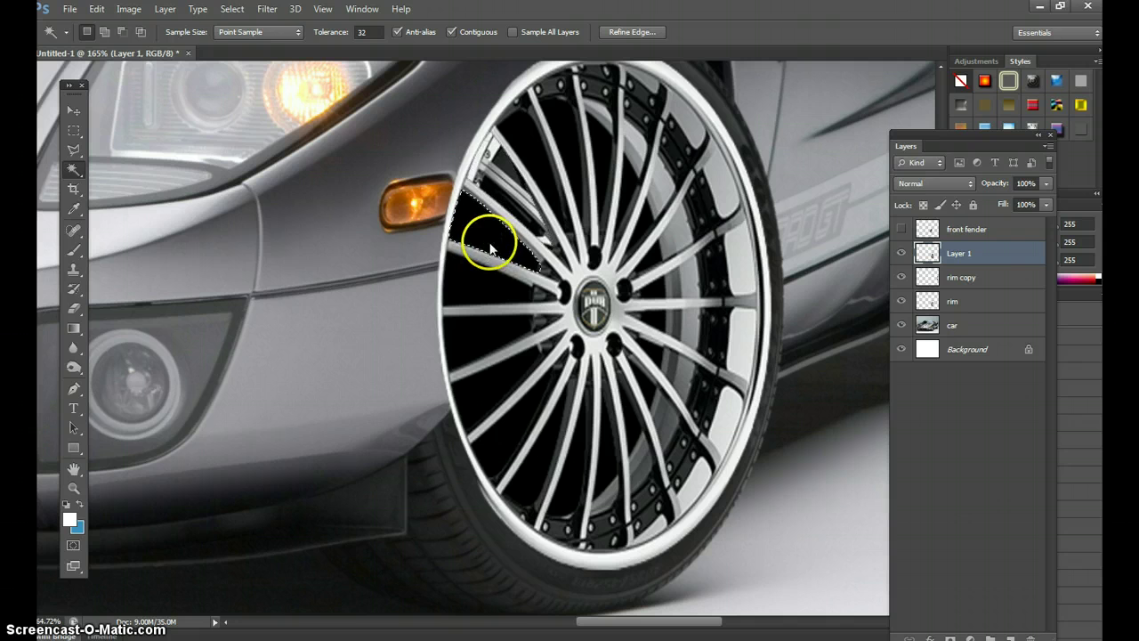
key("Delete")
left_click(495, 299)
key("Delete")
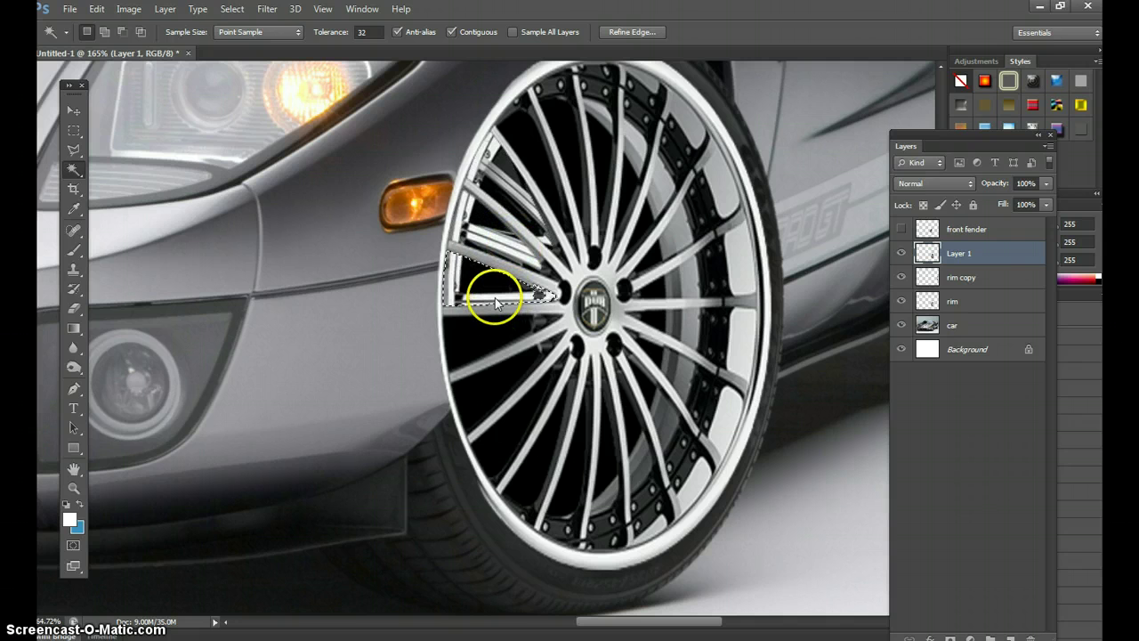
left_click(491, 343)
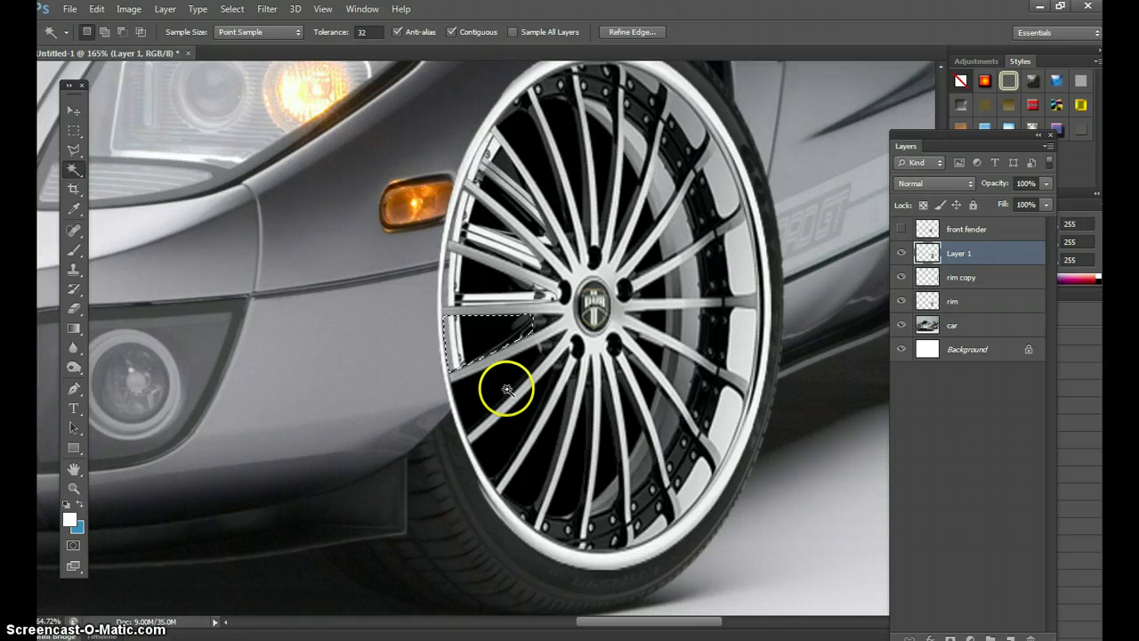
key("Delete")
left_click(534, 456)
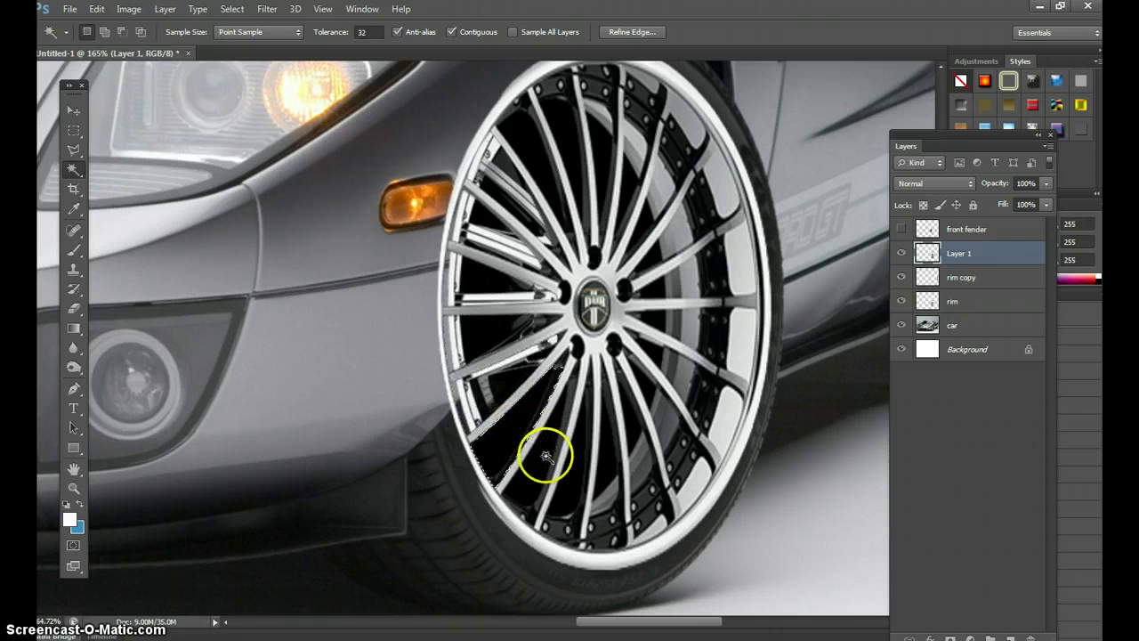
key("Delete")
left_click(565, 476)
key("Delete")
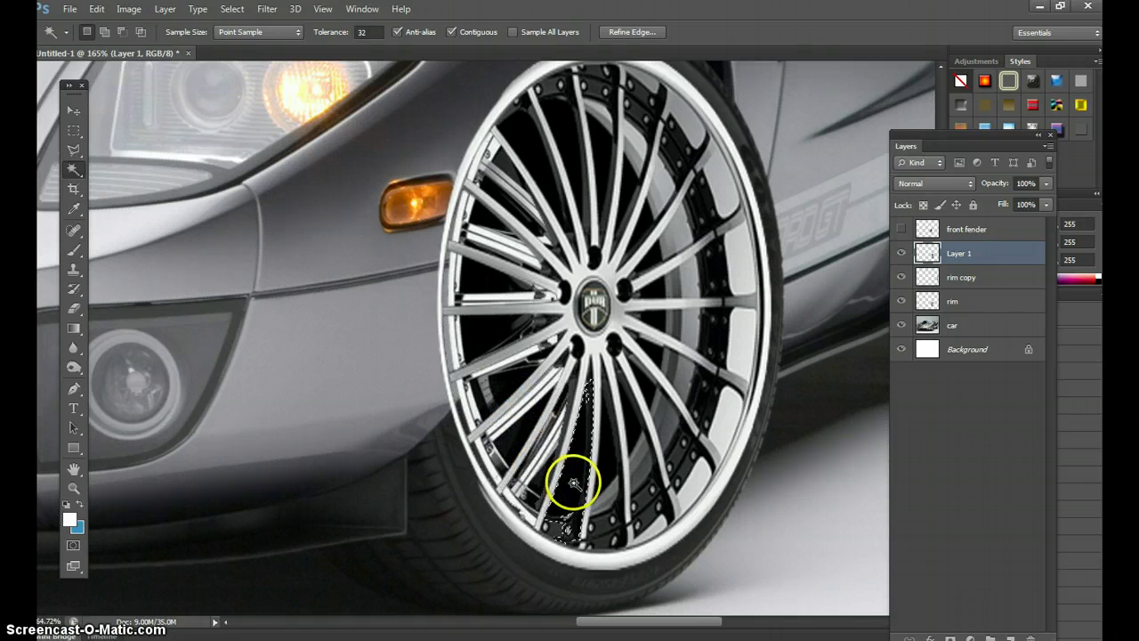
- Delete the remaining dark gaps along the bottom, right and top of the rim, then deselect
left_click(589, 481)
key("Delete")
left_click(614, 463)
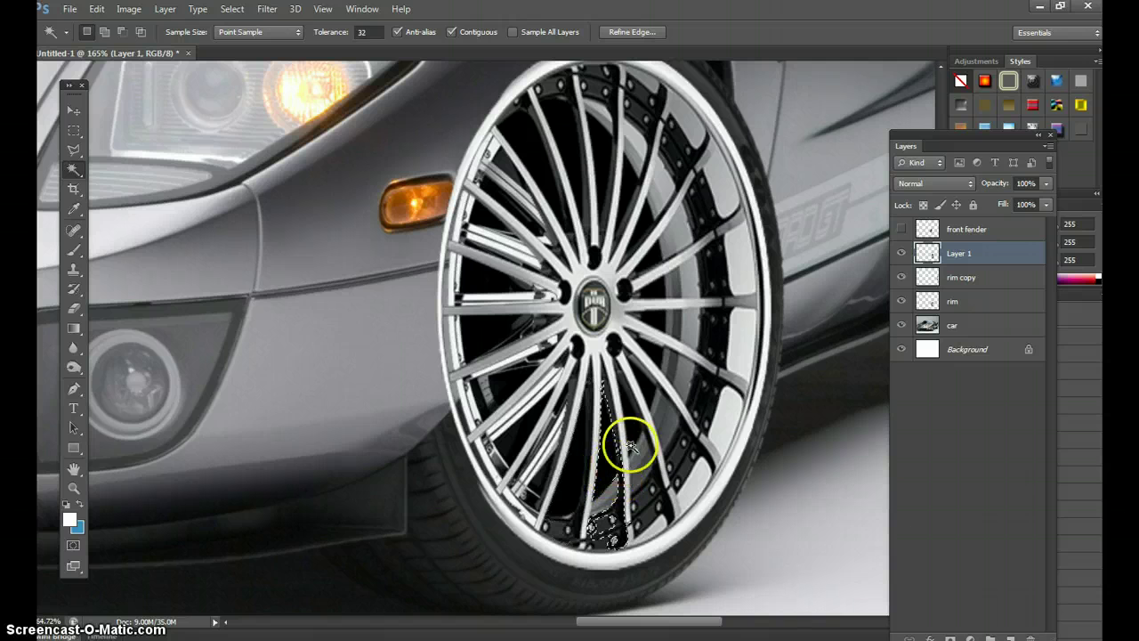
key("Delete")
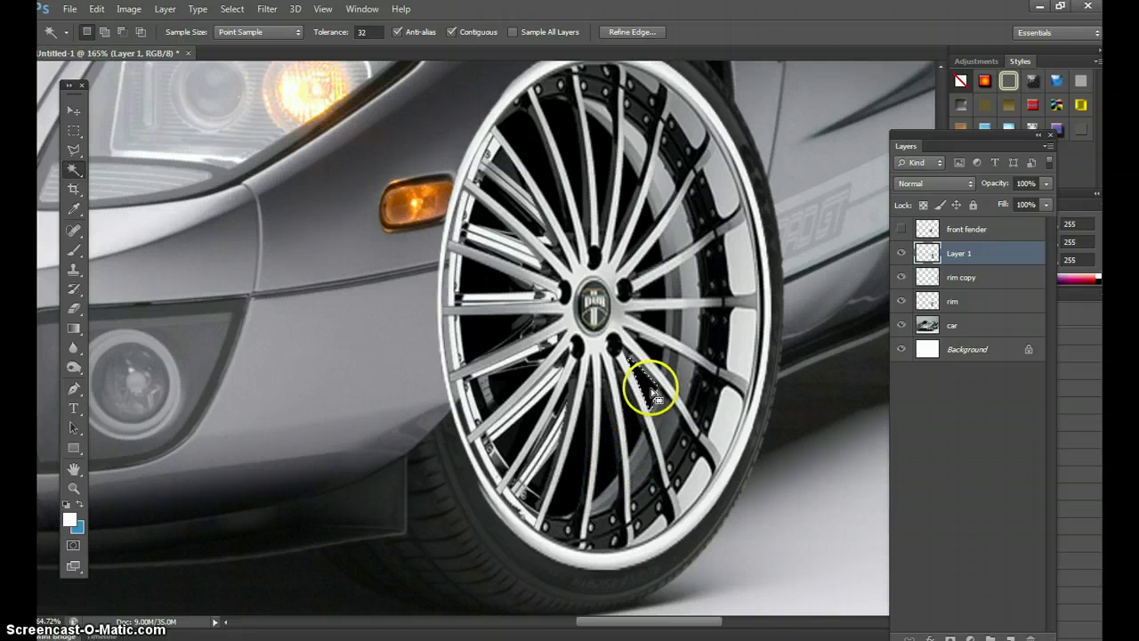
left_click(654, 374)
key("Delete")
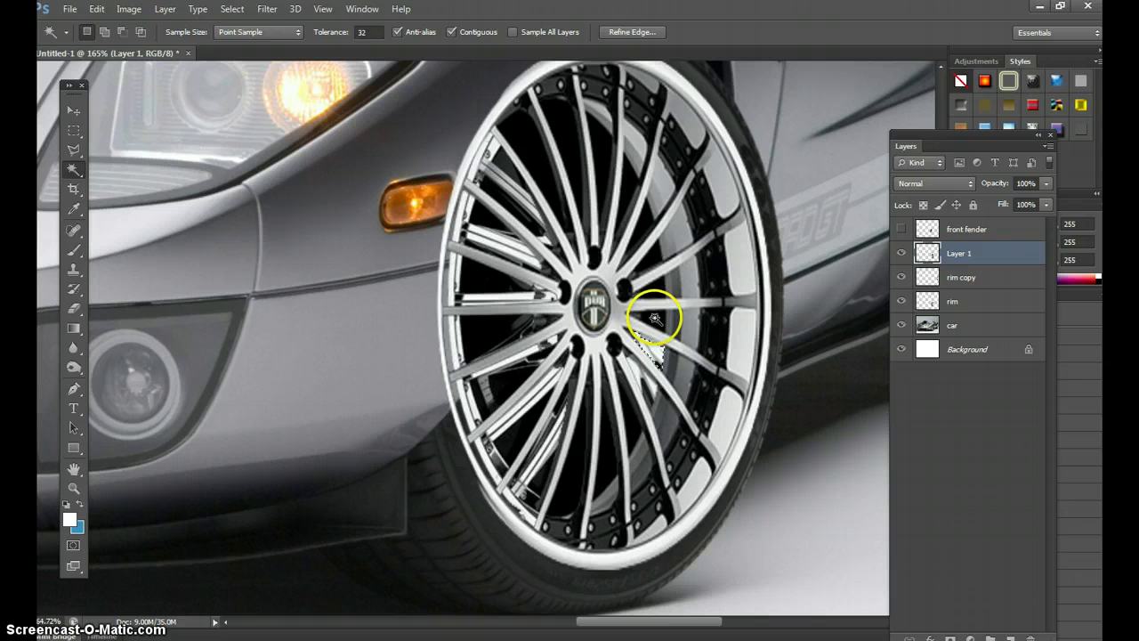
left_click(655, 292)
key("Delete")
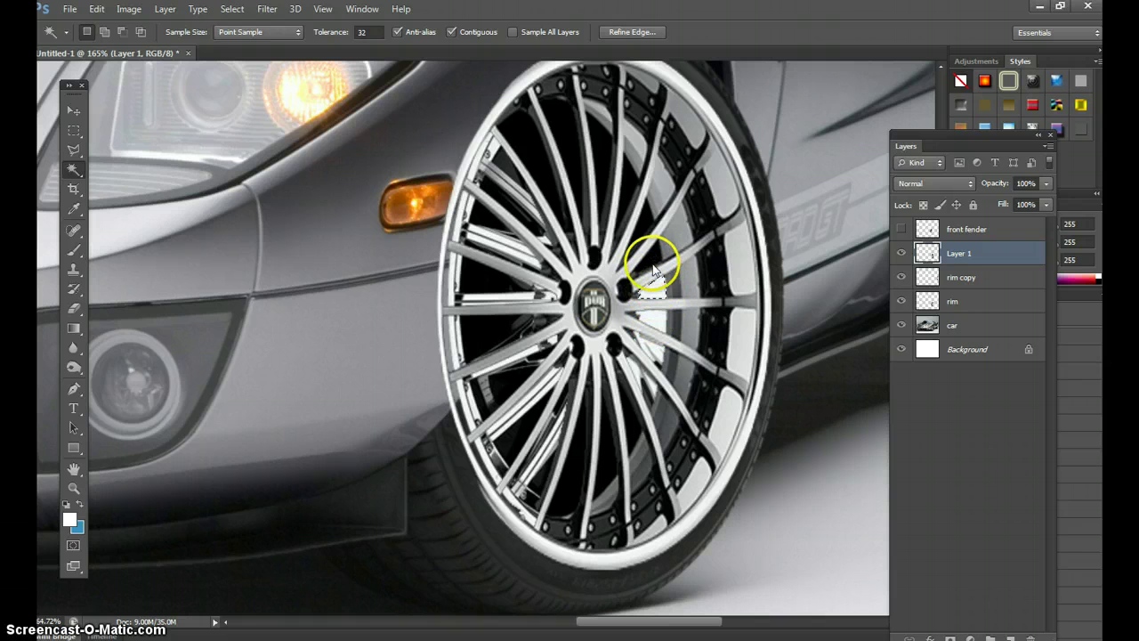
left_click(652, 267)
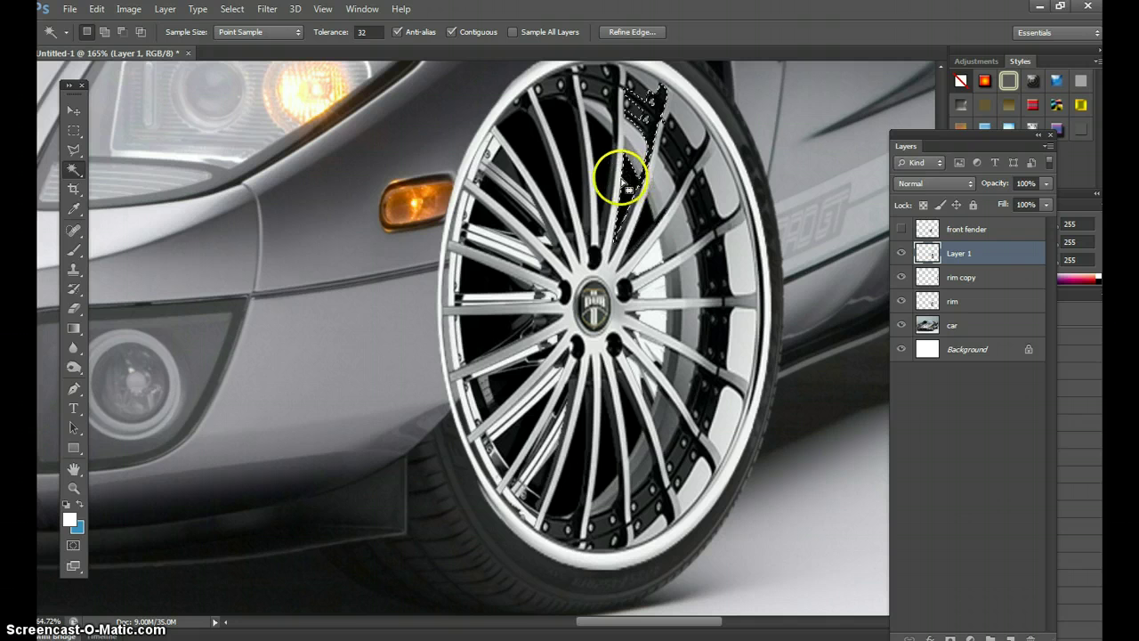
key("Delete")
left_click(603, 145)
key("Delete")
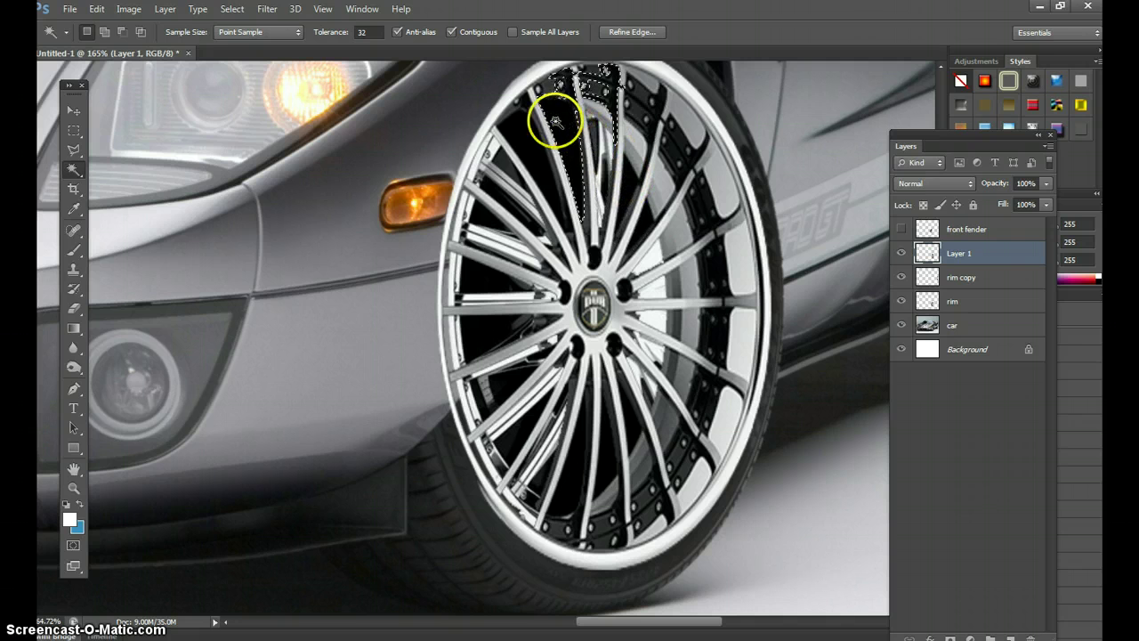
key("ctrl+d")
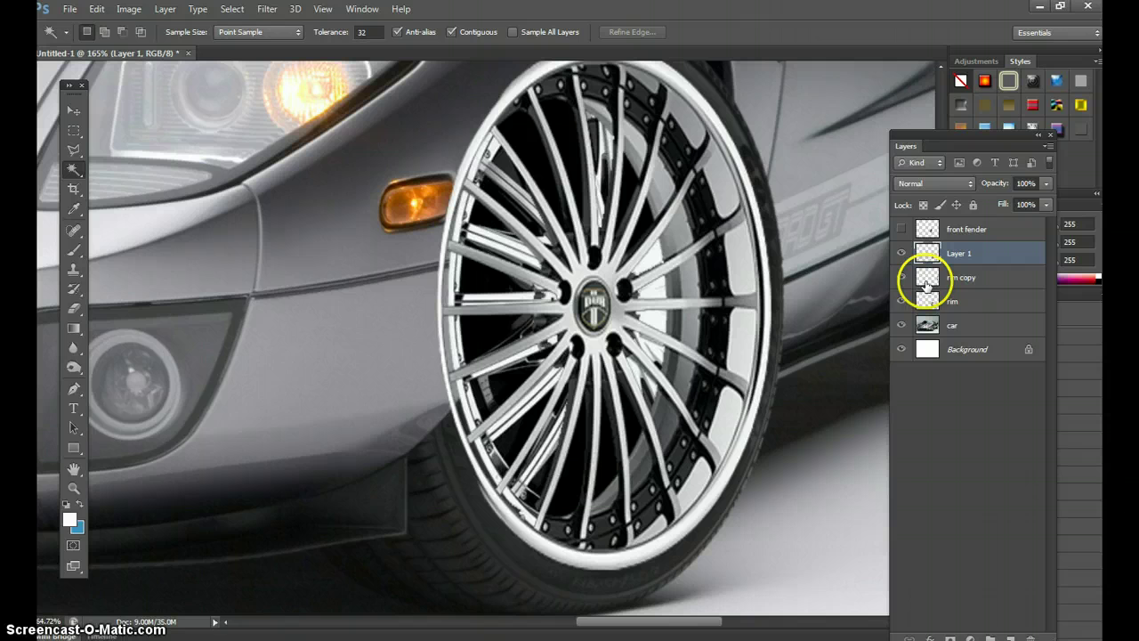
- Hide the old rim layer, show the front fender again, and view the image at 100%
left_click(900, 300)
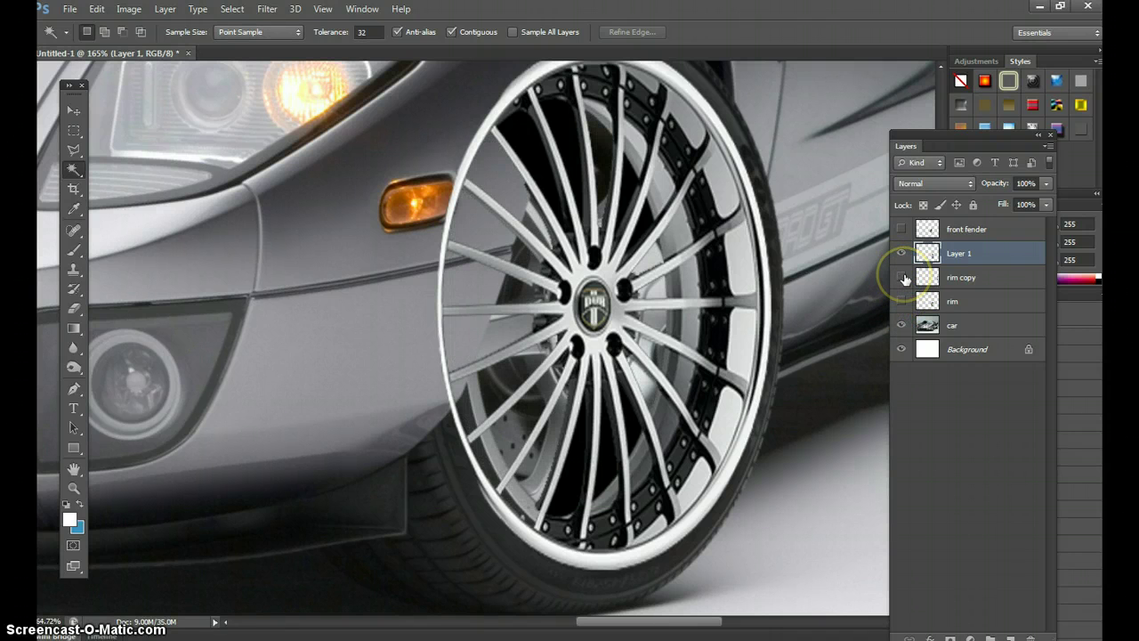
left_click(900, 230)
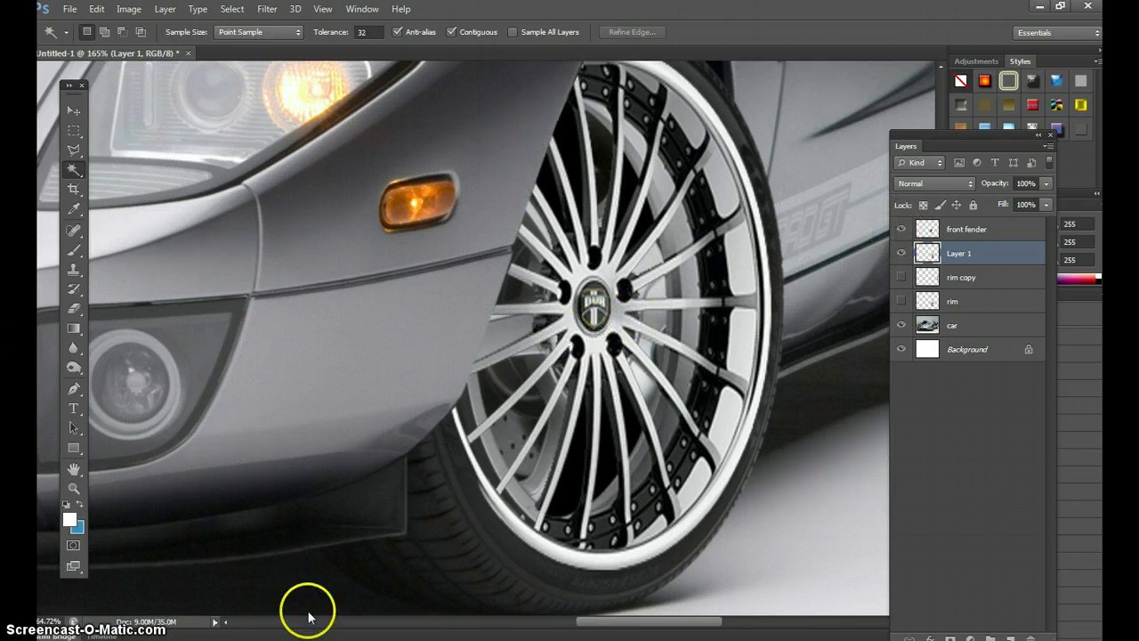
double_click(68, 488)
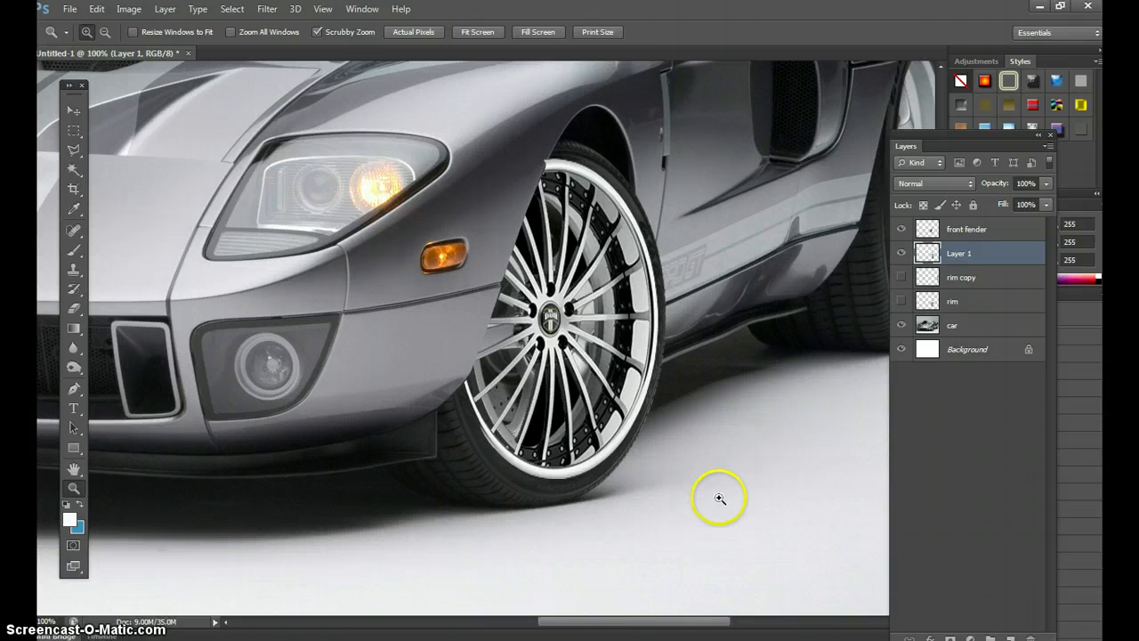
scroll(631, 394, "up", 3)
scroll(633, 403, "up", 2)
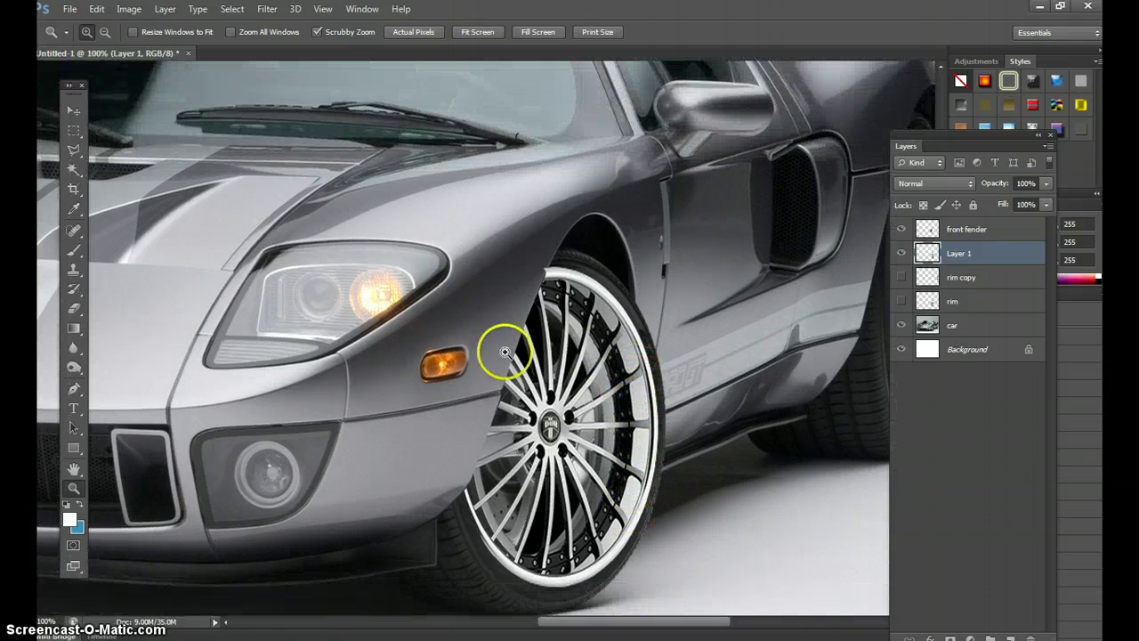
- With the Polygonal Lasso, outline and cut two excess rim slices overlapping the fender edge from Layer 1
left_click(71, 146)
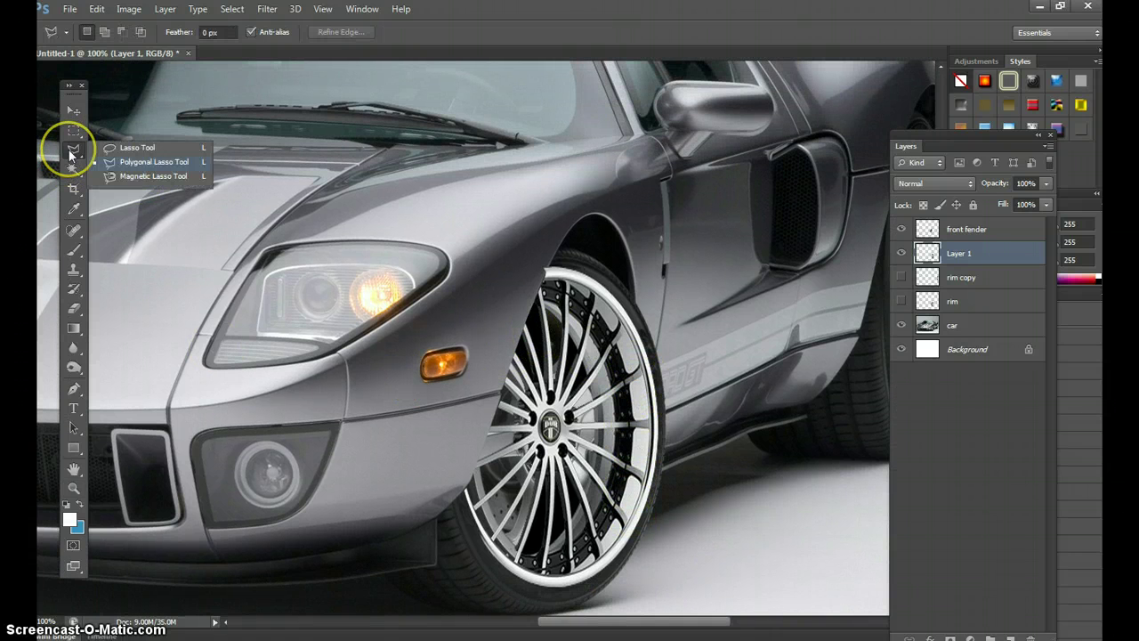
left_click(120, 147)
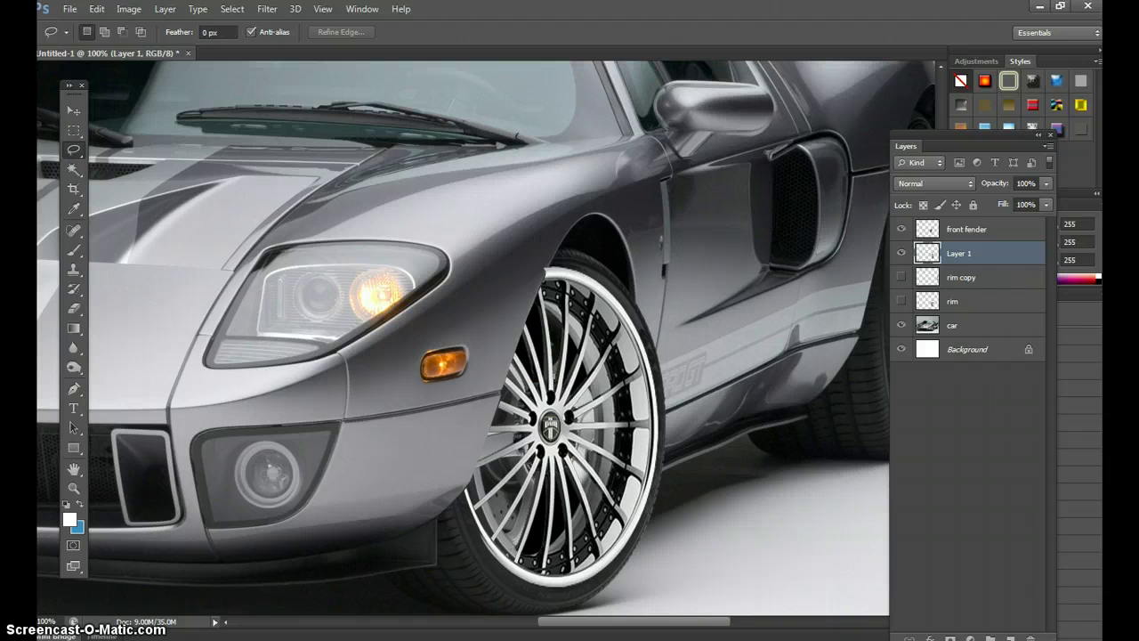
left_click(70, 149)
left_click(154, 161)
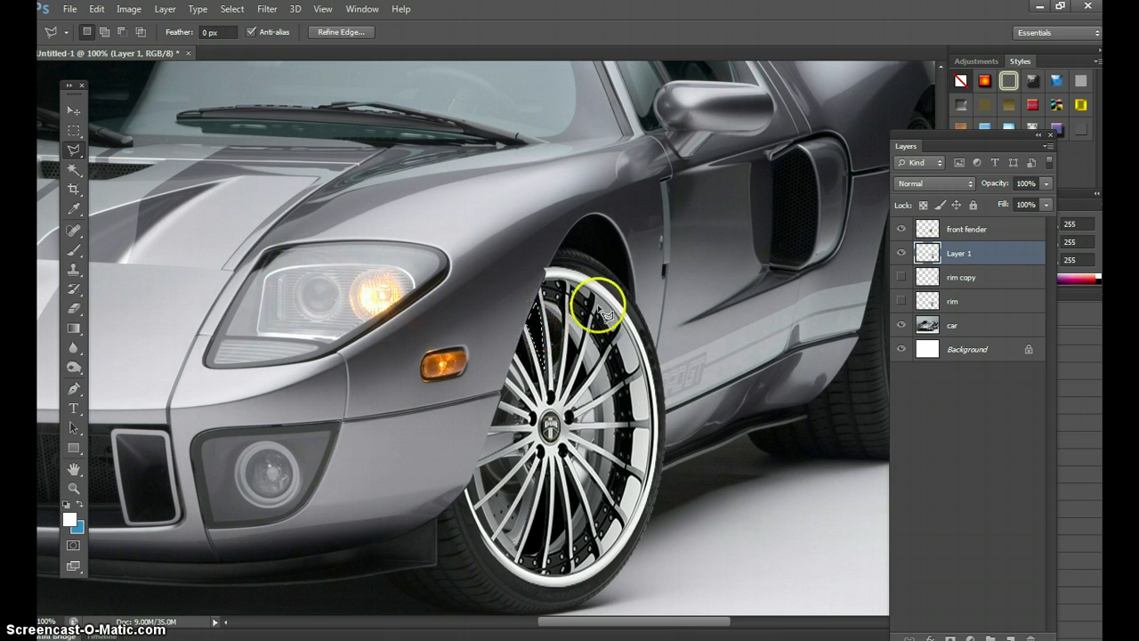
left_click(107, 16)
left_click(111, 95)
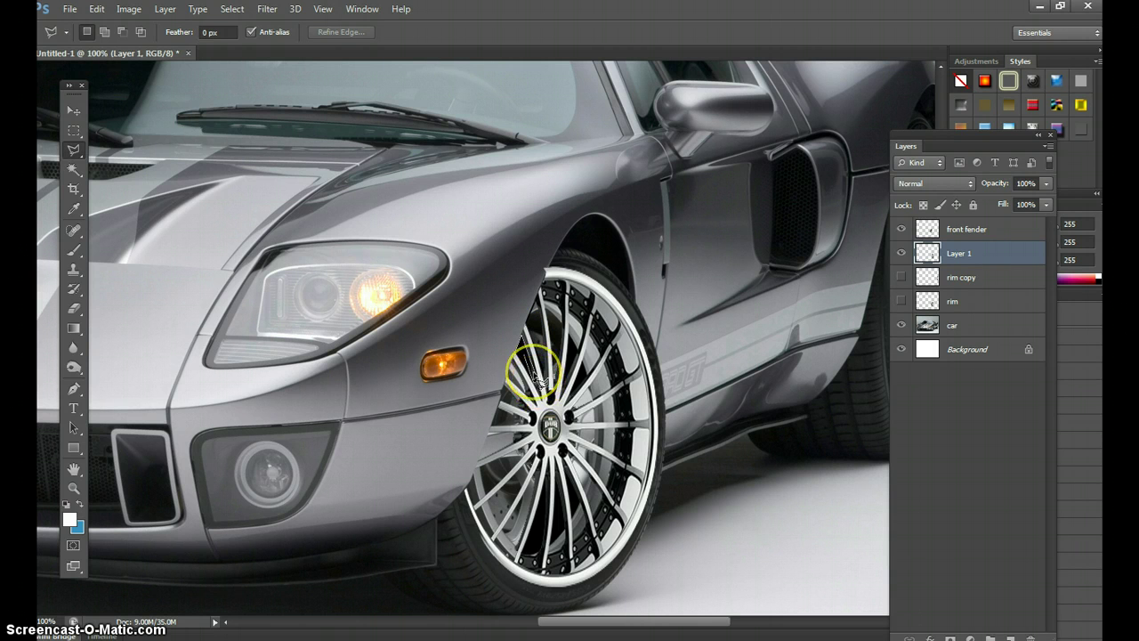
double_click(597, 356)
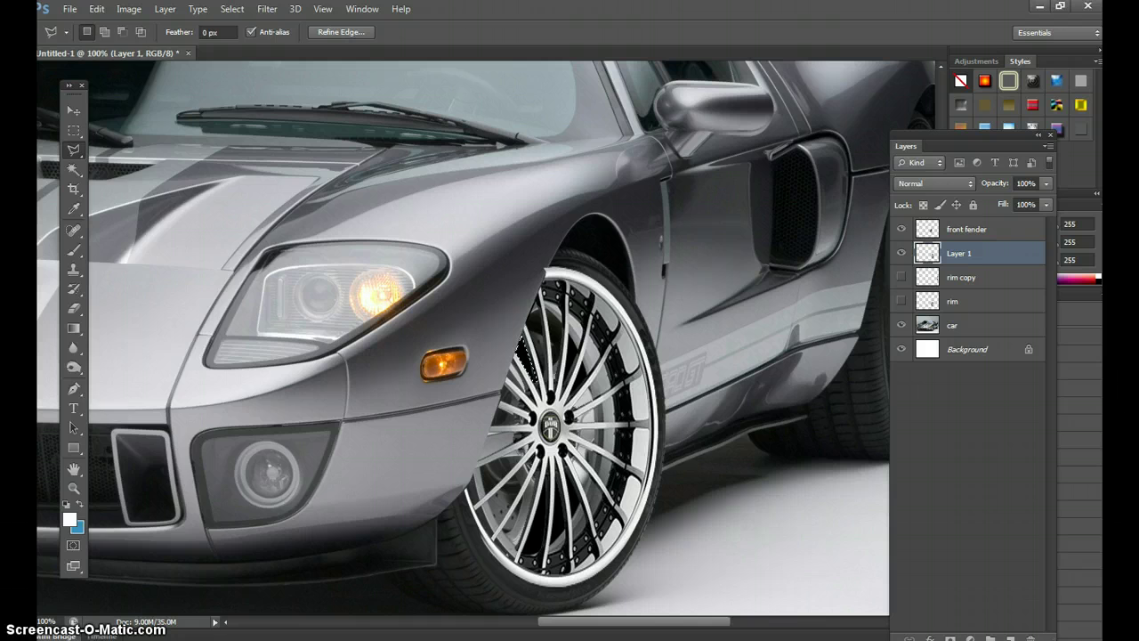
left_click(106, 17)
left_click(112, 96)
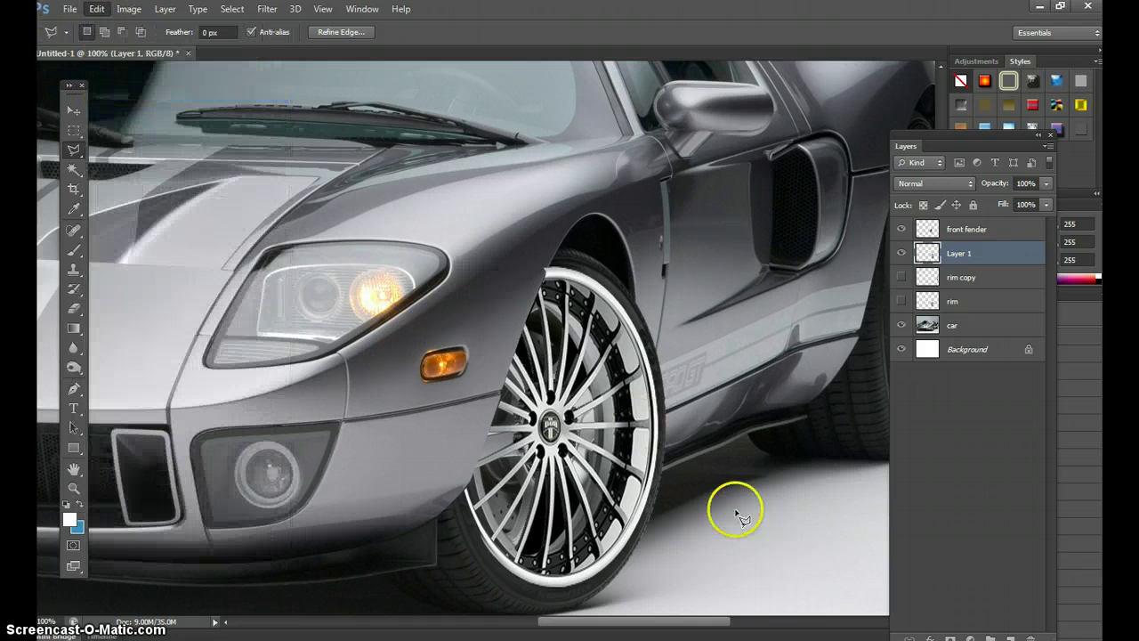
- Magic Wand the dark gaps between the lower and upper spokes
left_click(72, 171)
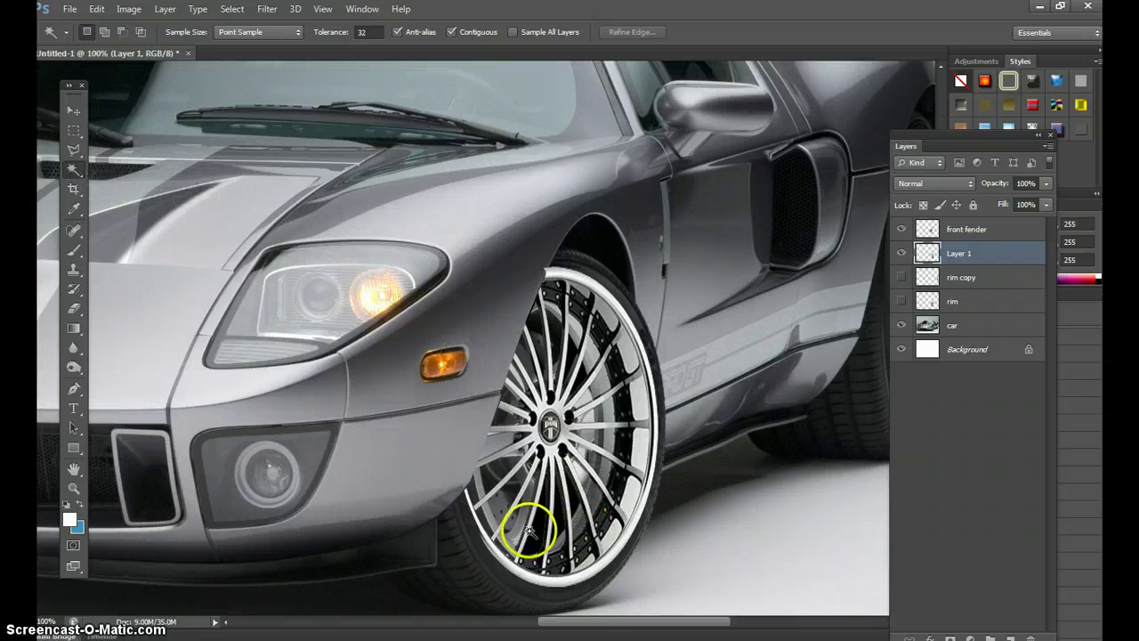
left_click(540, 550)
left_click(565, 521, "shift")
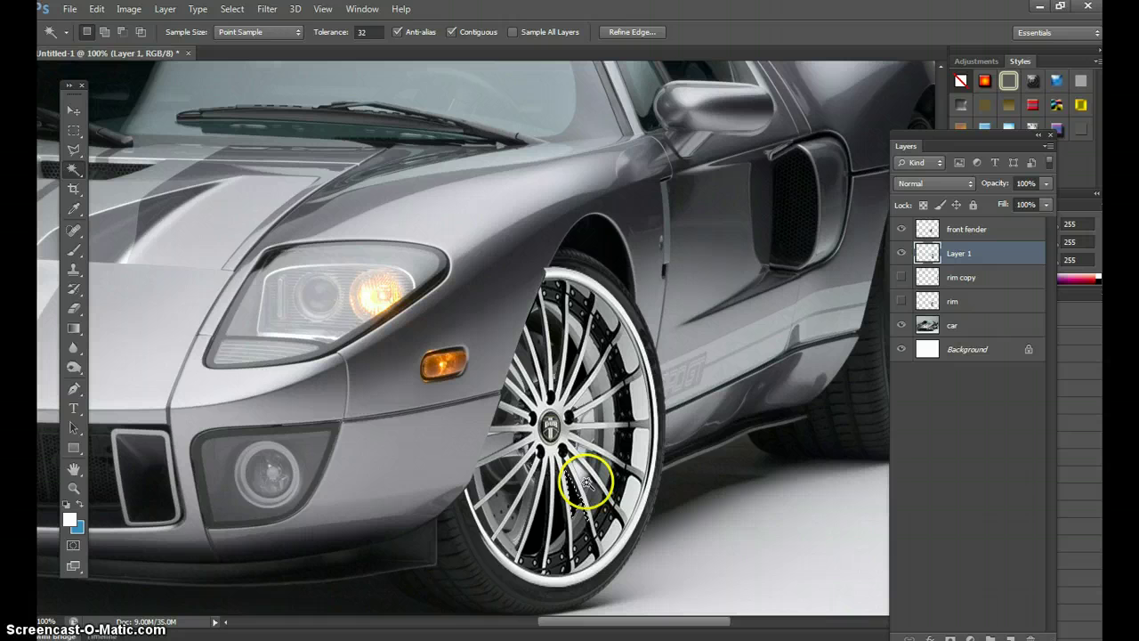
left_click(581, 381, "shift")
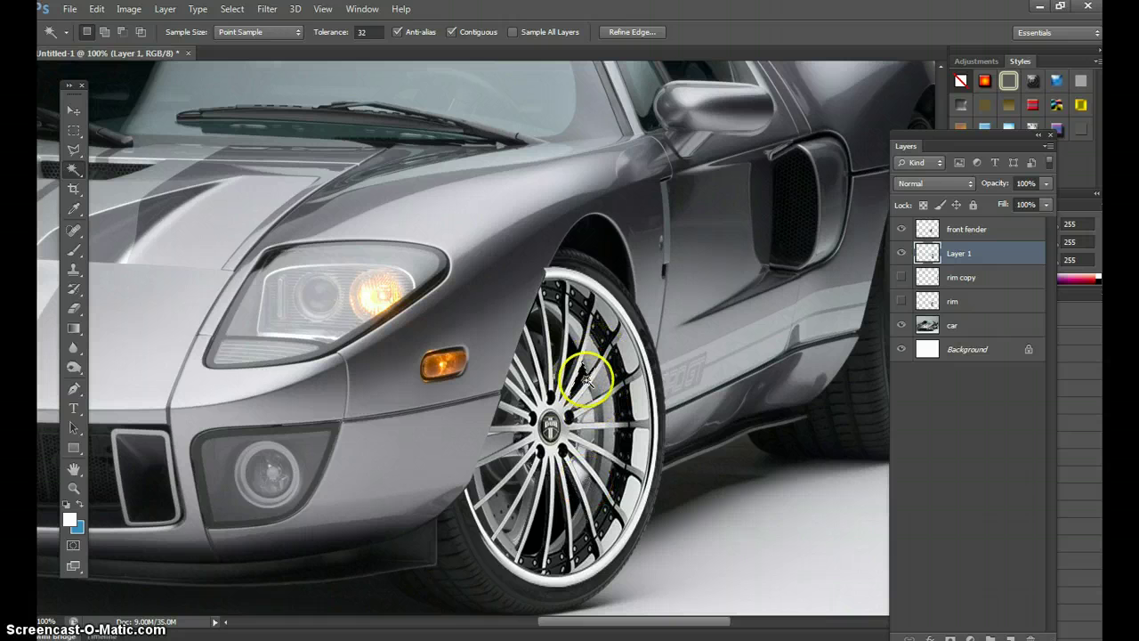
left_click(574, 366, "shift")
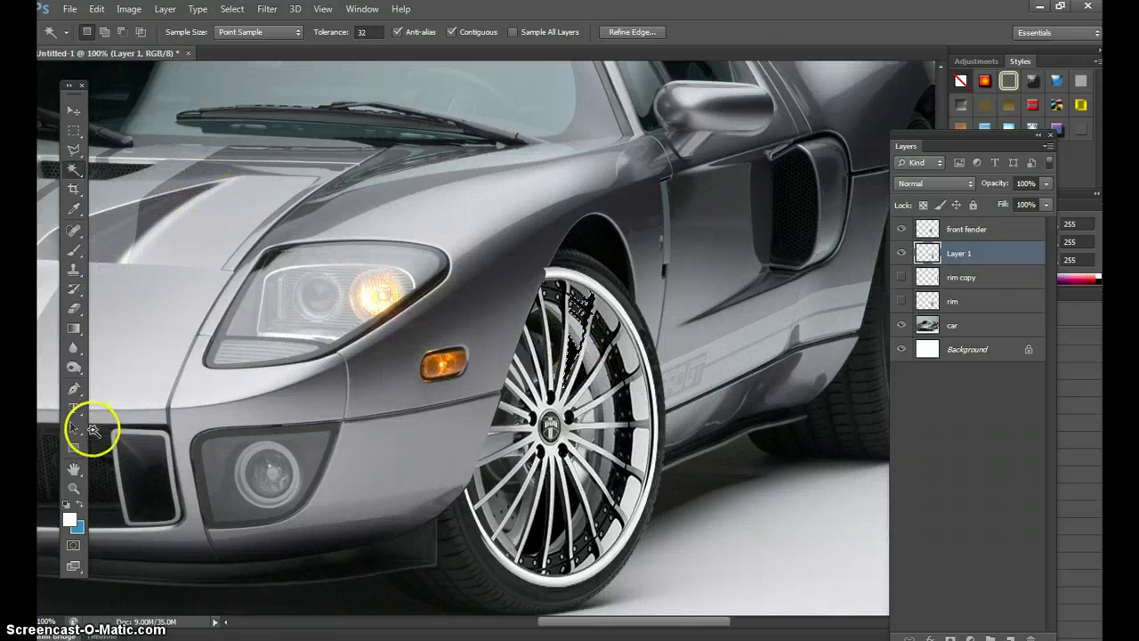
- Zoom in to 300% on the spokes and deselect
left_click(73, 488)
left_click(584, 361)
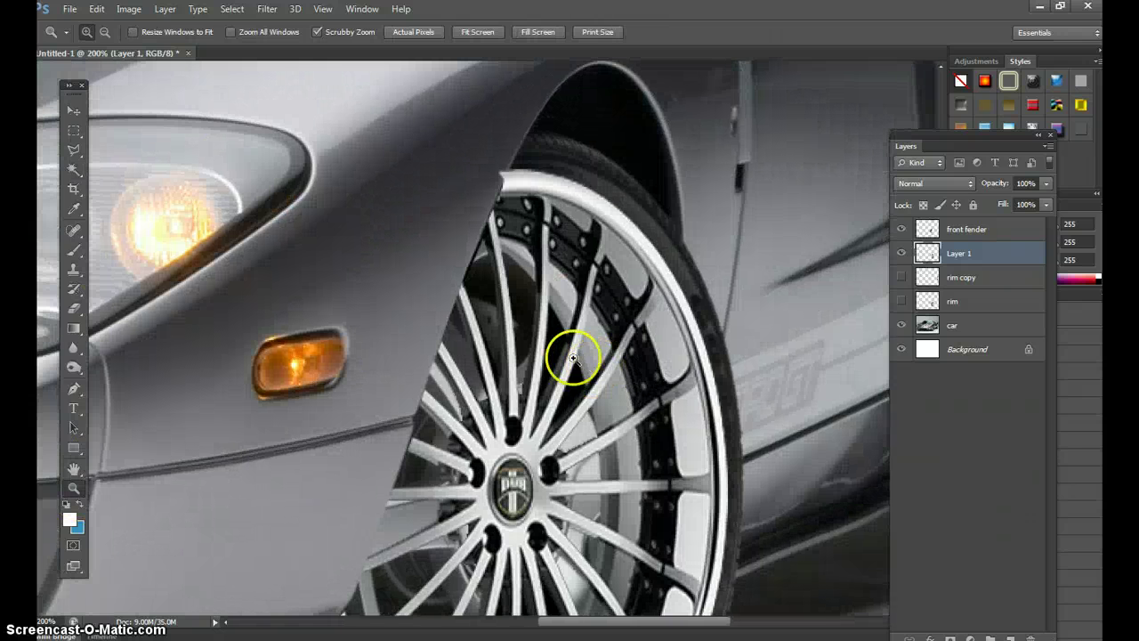
left_click(561, 351)
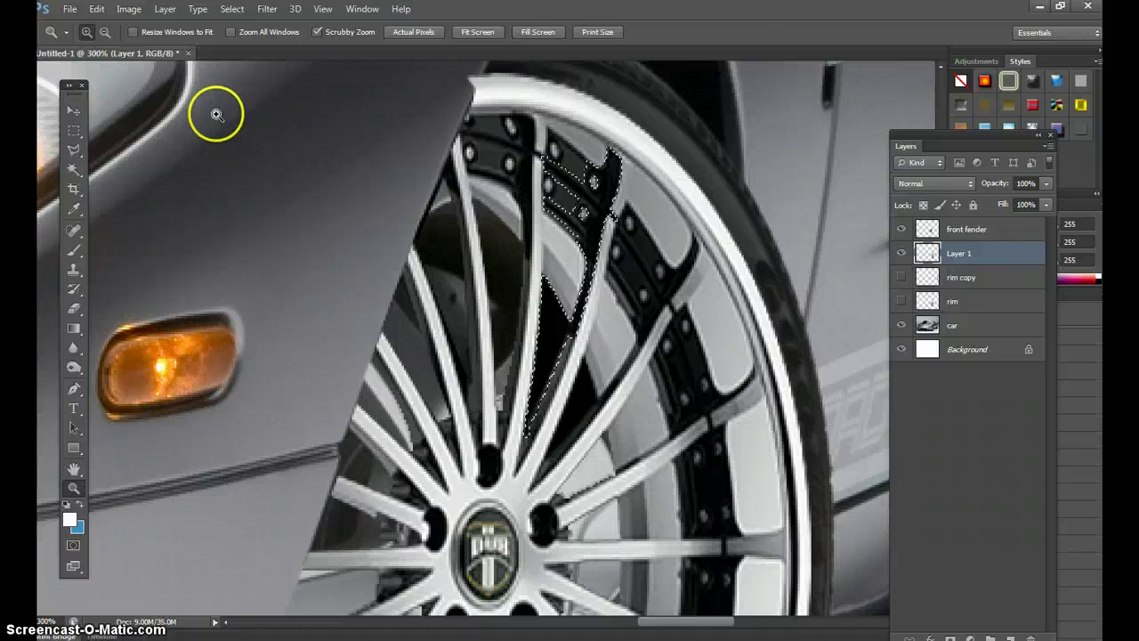
left_click(233, 9)
left_click(242, 39)
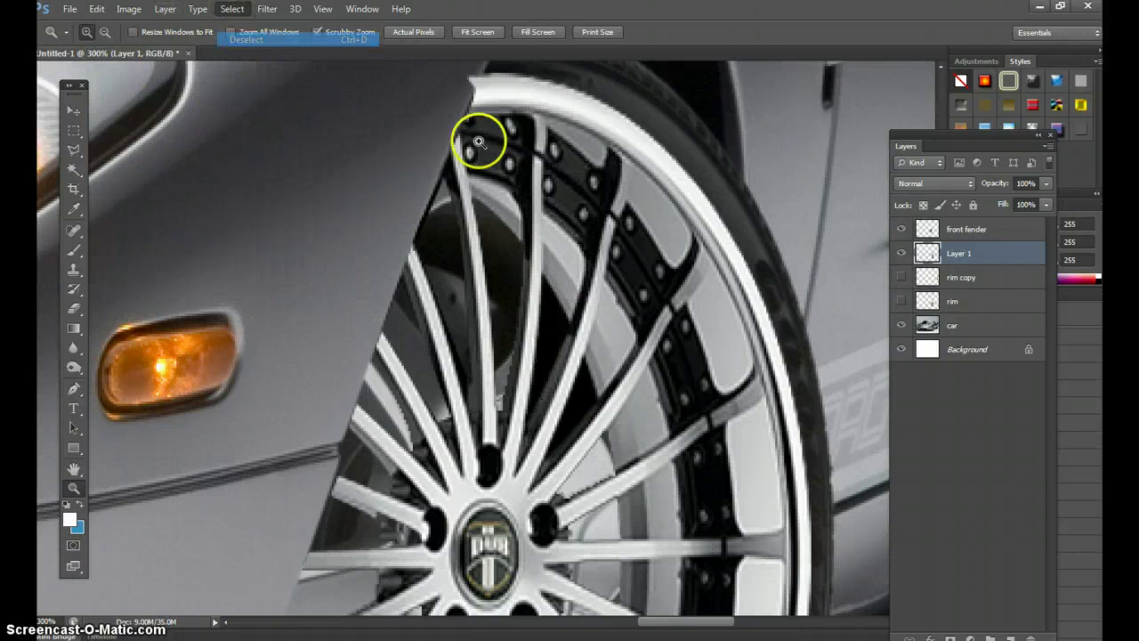
- Trace the gap beside an upper spoke with the Magnetic Lasso and cut it from Layer 1
left_click(75, 153)
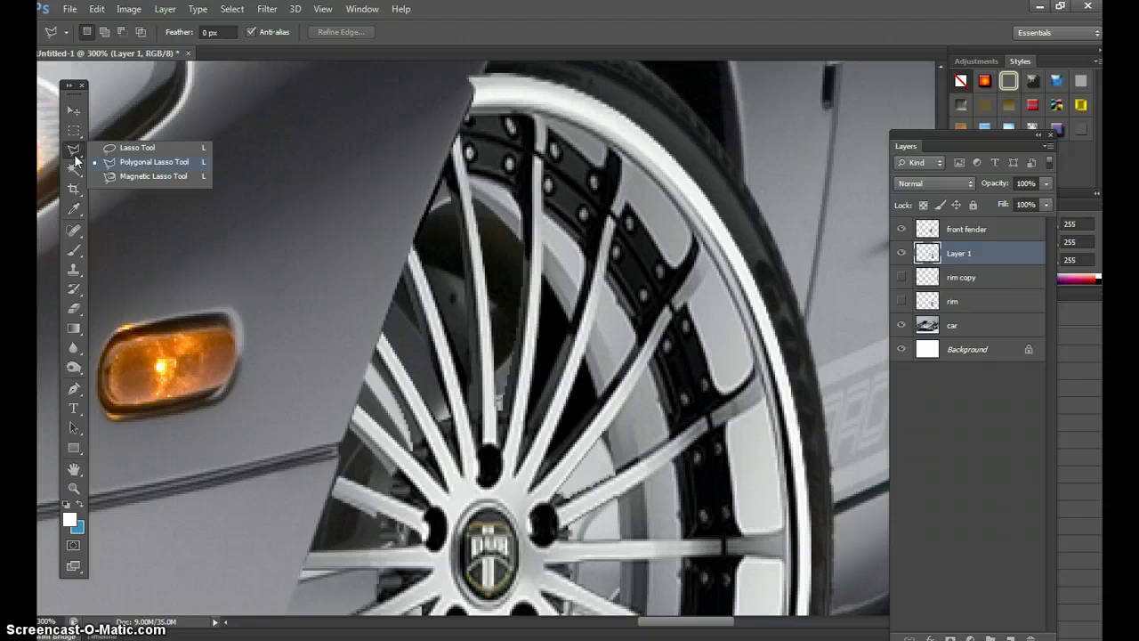
left_click(147, 162)
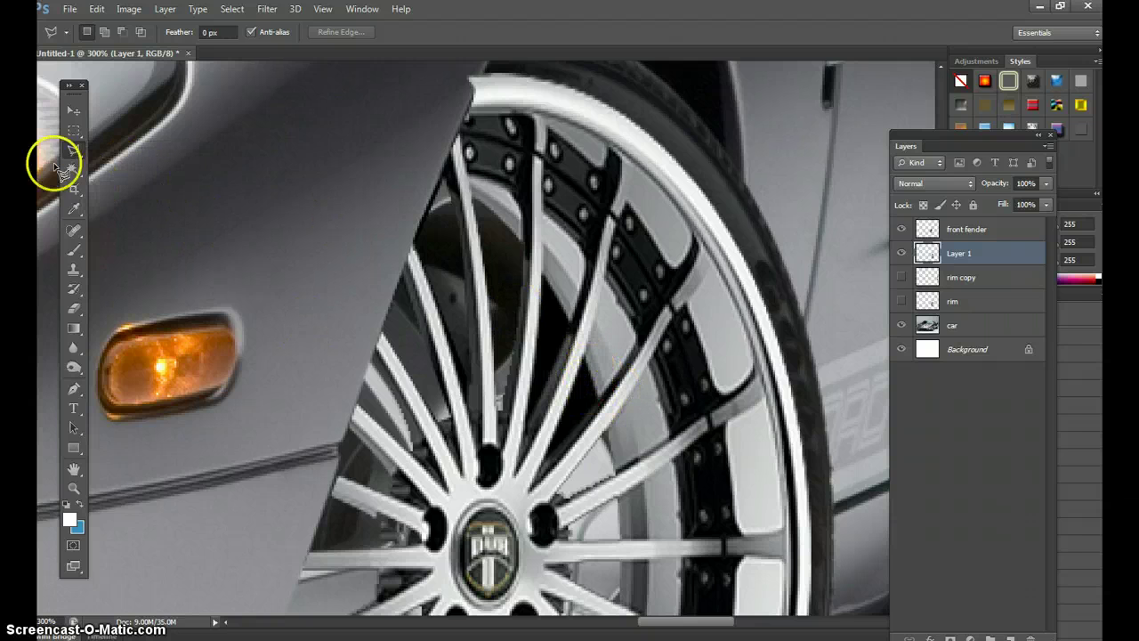
left_click(78, 150)
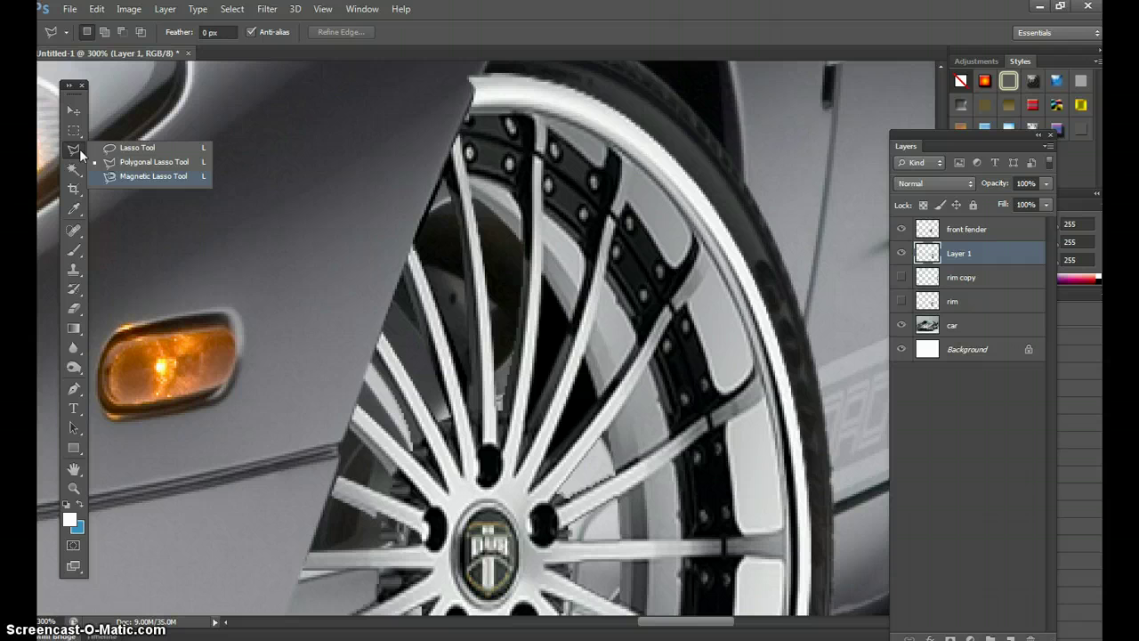
left_click(153, 176)
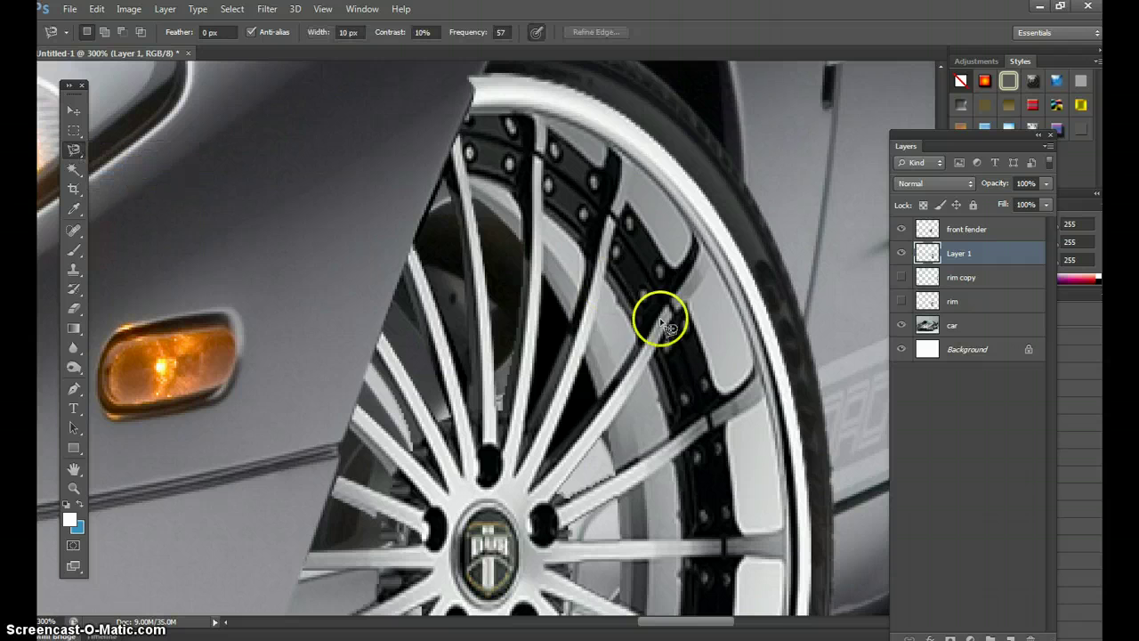
left_click(544, 277)
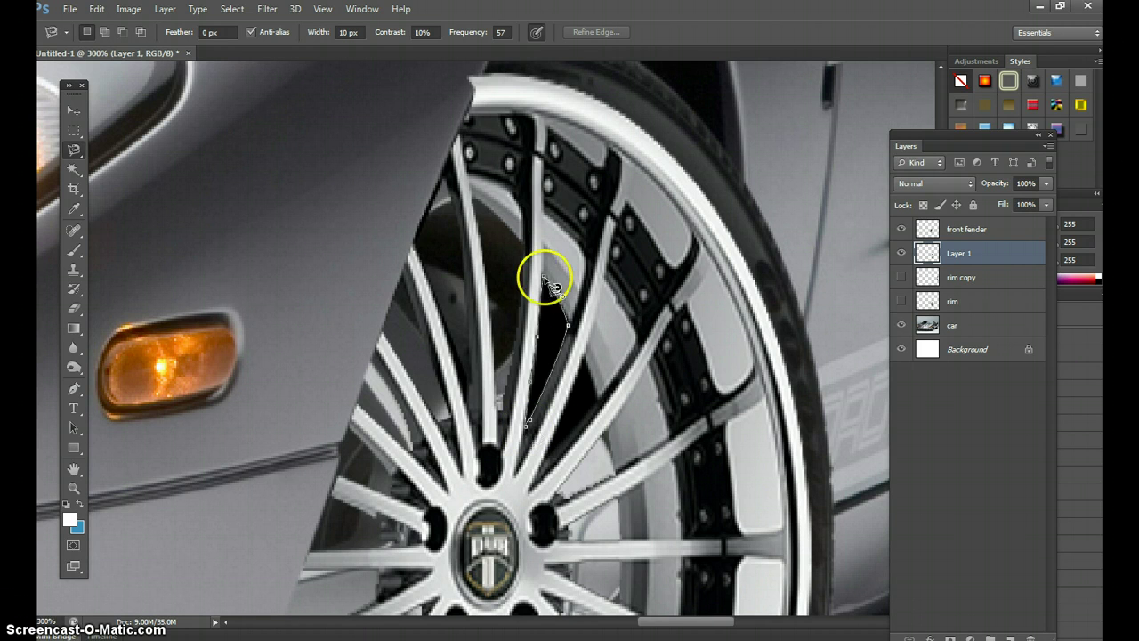
left_click(97, 8)
left_click(110, 97)
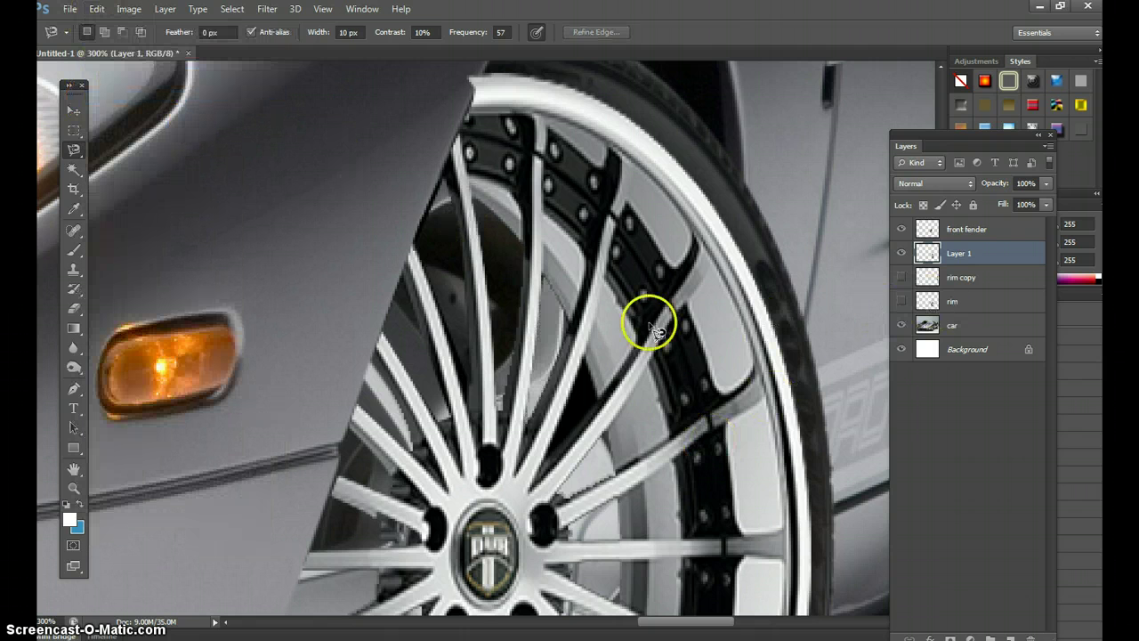
- Outline a dark wedge with the Polygonal Lasso and delete its pixels
left_click(74, 153)
left_click(129, 161)
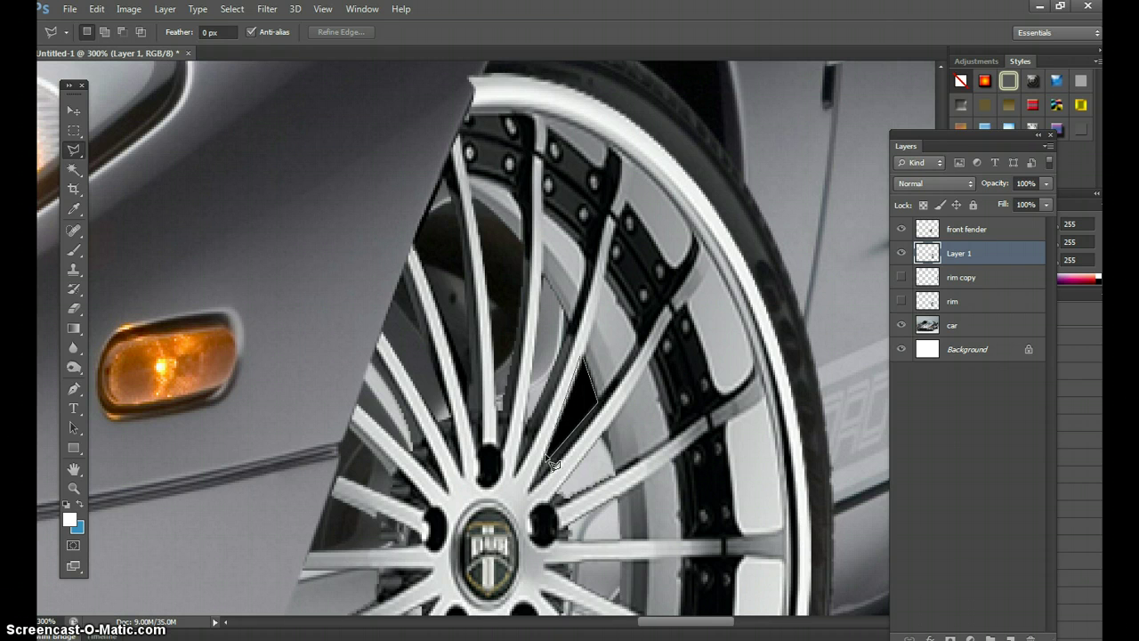
double_click(626, 383)
key("Delete")
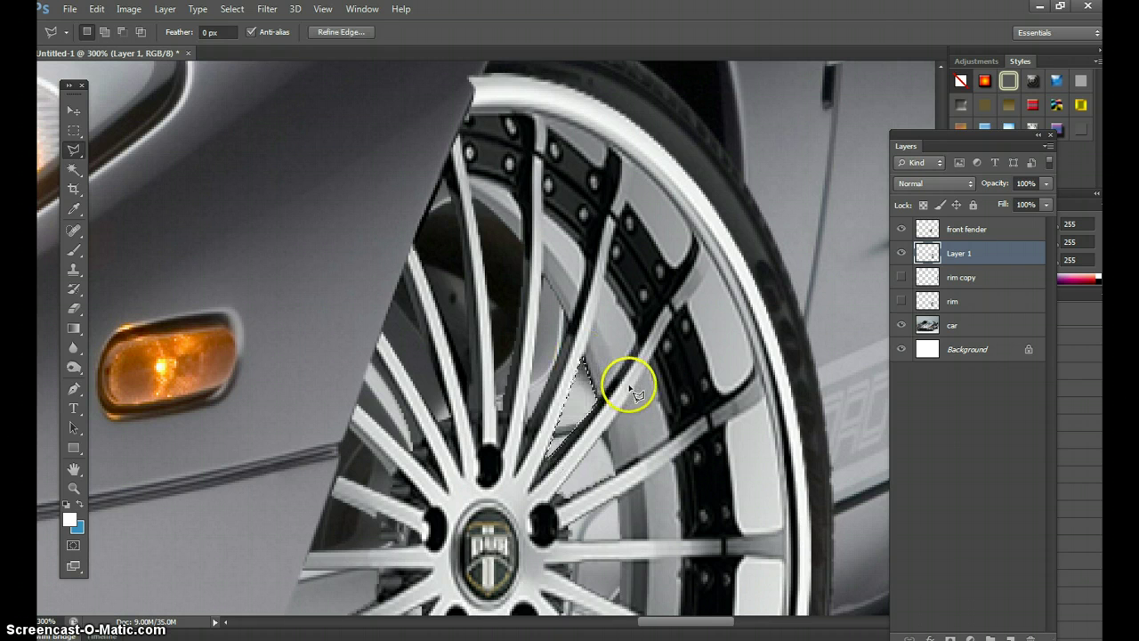
scroll(614, 436, "down", 2)
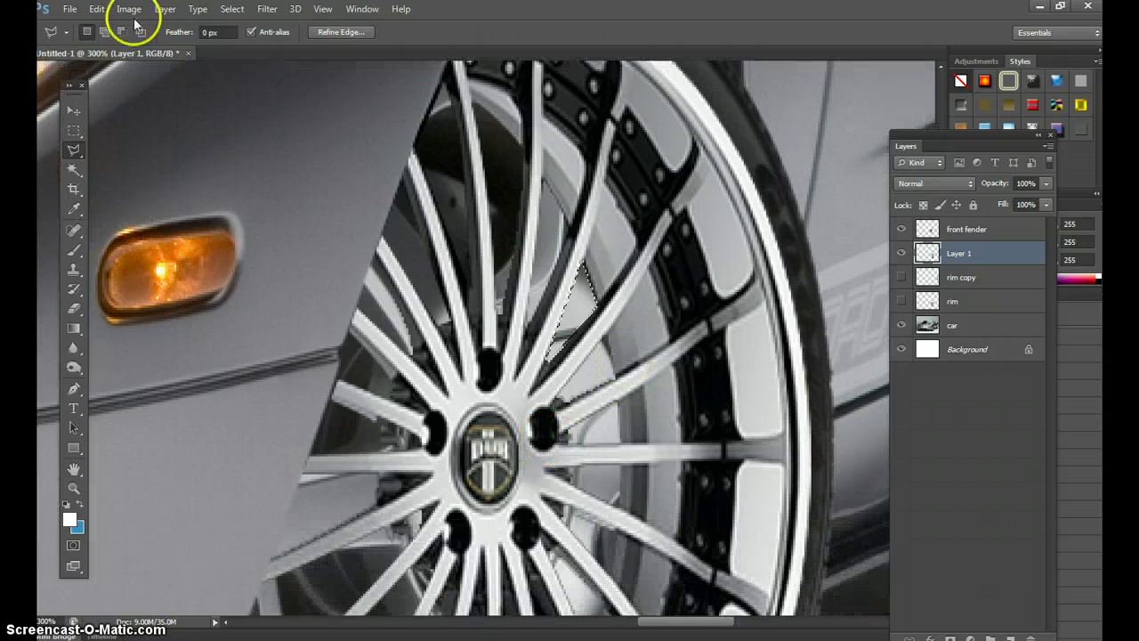
- Deselect and scroll the view down to the lower spokes
left_click(232, 9)
left_click(245, 40)
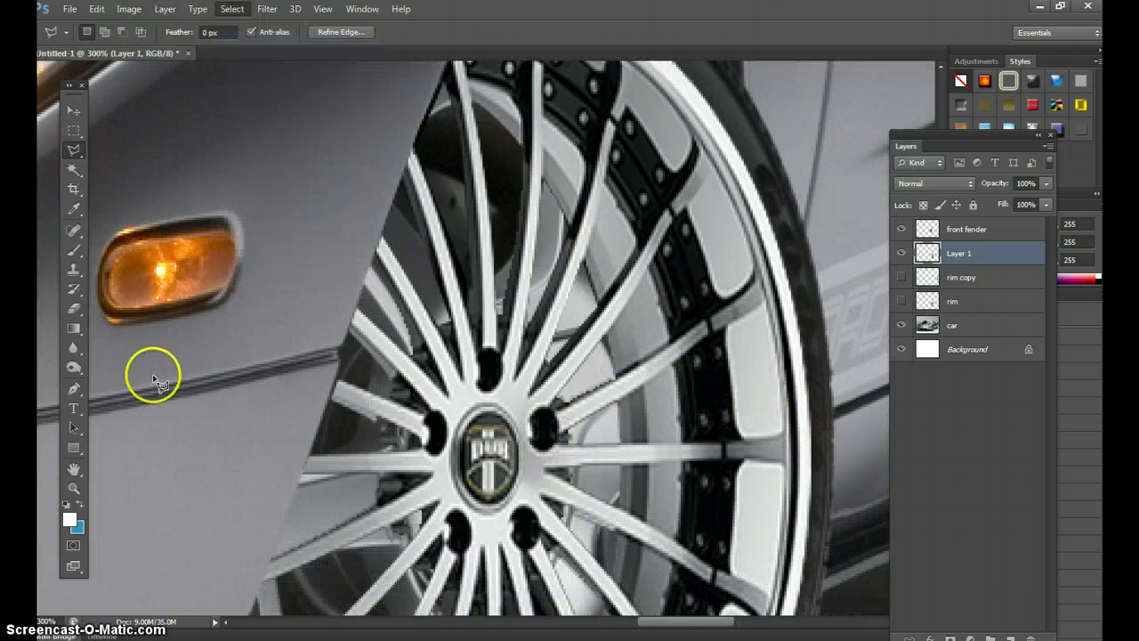
left_click(74, 467)
scroll(432, 450, "down", 2)
scroll(432, 450, "down", 7)
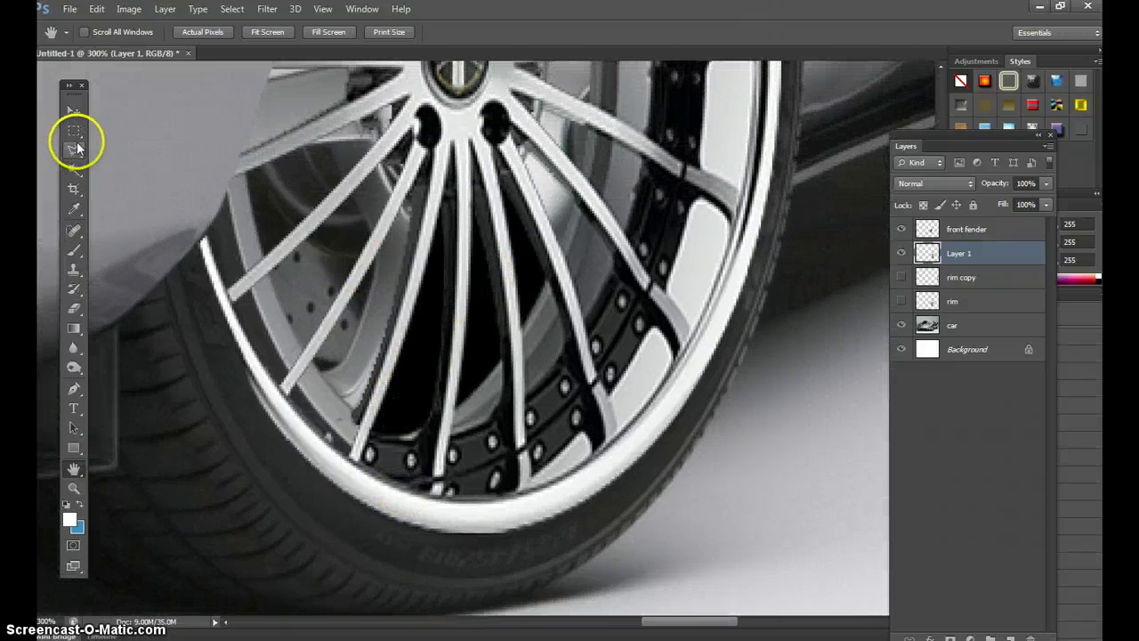
- Outline the lower spoke gap with the Polygonal Lasso and cut it from Layer 1
left_click_drag(76, 149, 134, 160)
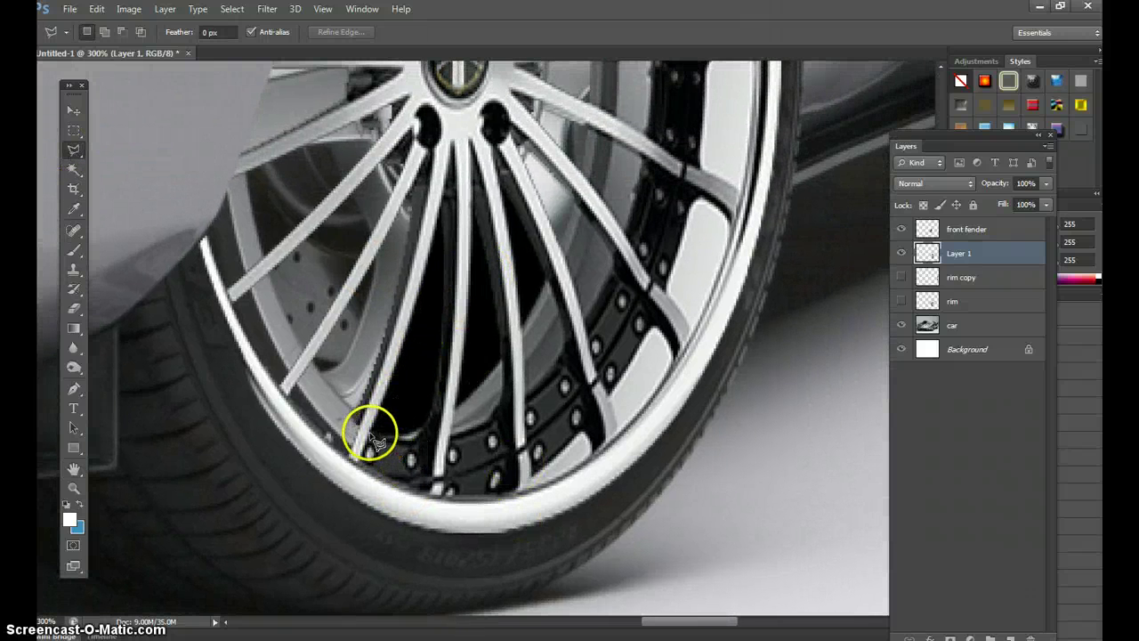
left_click(419, 437)
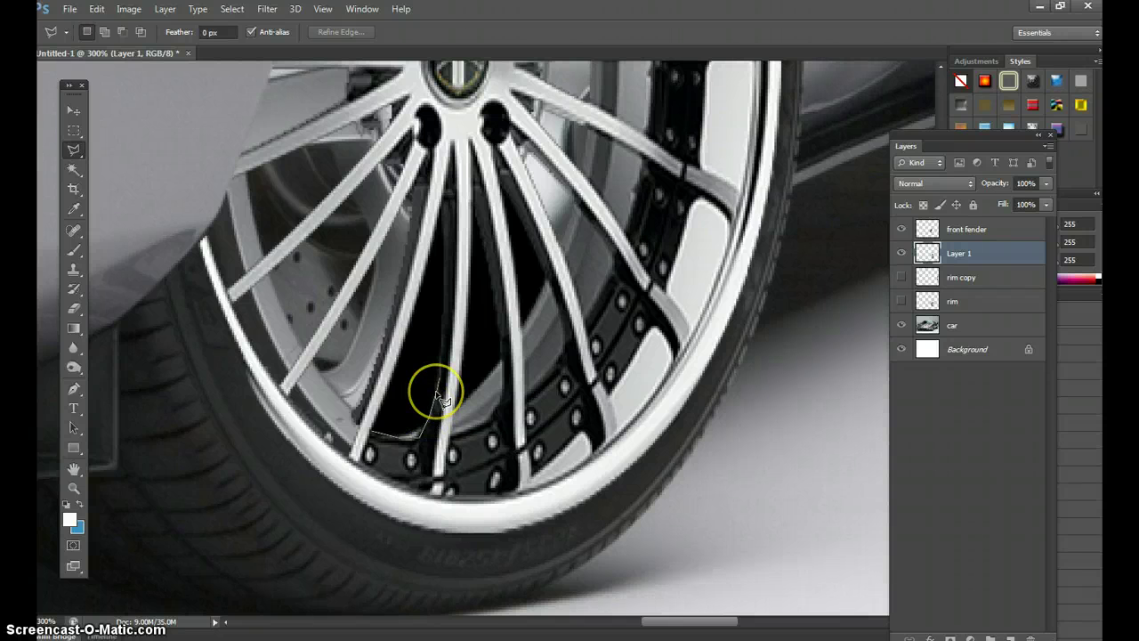
left_click(440, 379)
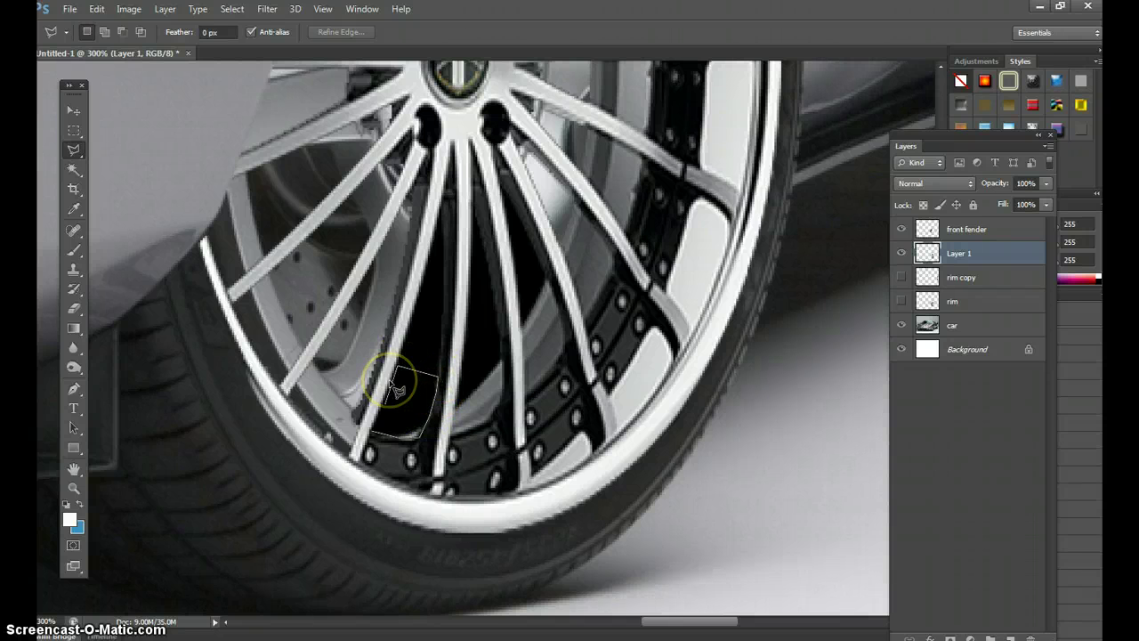
left_click(375, 433)
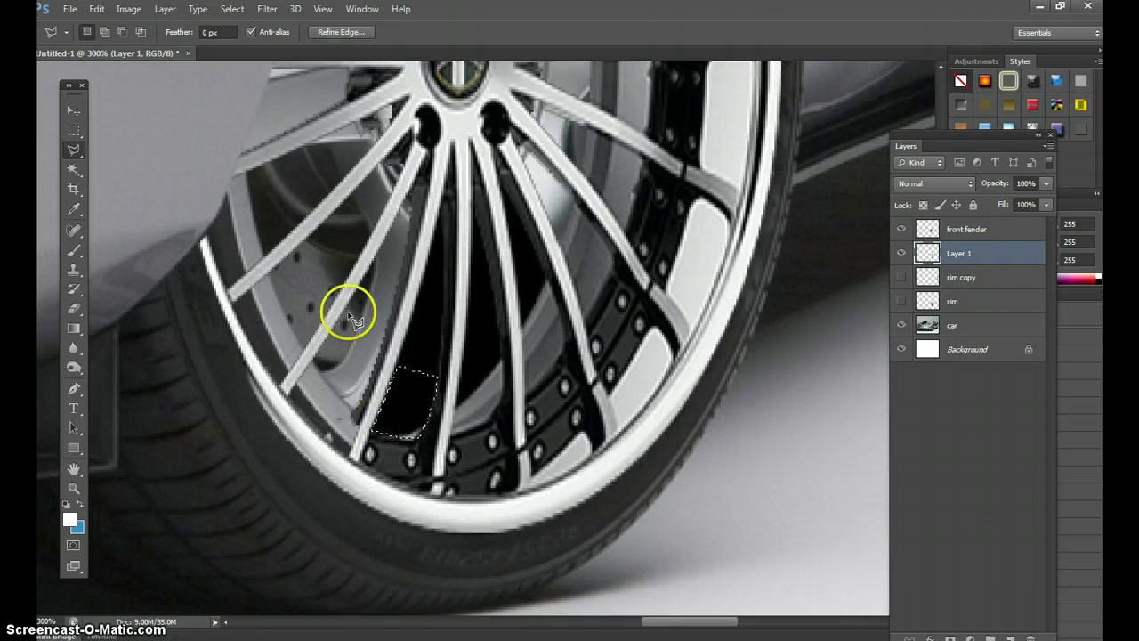
left_click(96, 9)
left_click(117, 97)
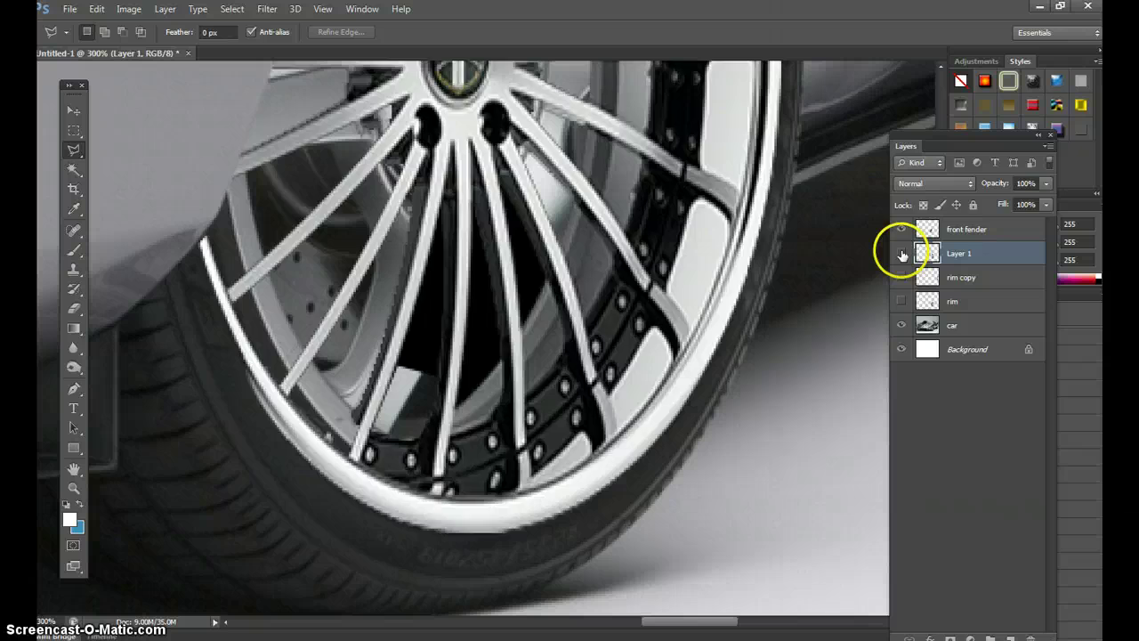
- Toggle Layer 1's visibility to compare the new rim with the old one
left_click(902, 254)
left_click(901, 254)
left_click(902, 254)
left_click(902, 254)
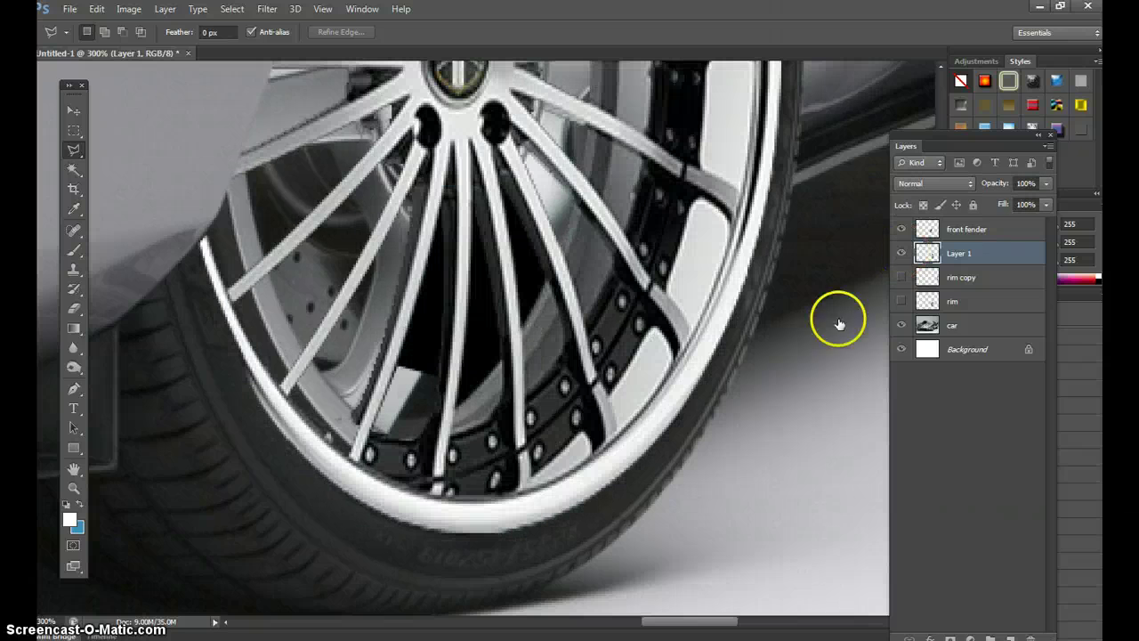
- Magic Wand the black gap between the central spokes and clear it
left_click(74, 169)
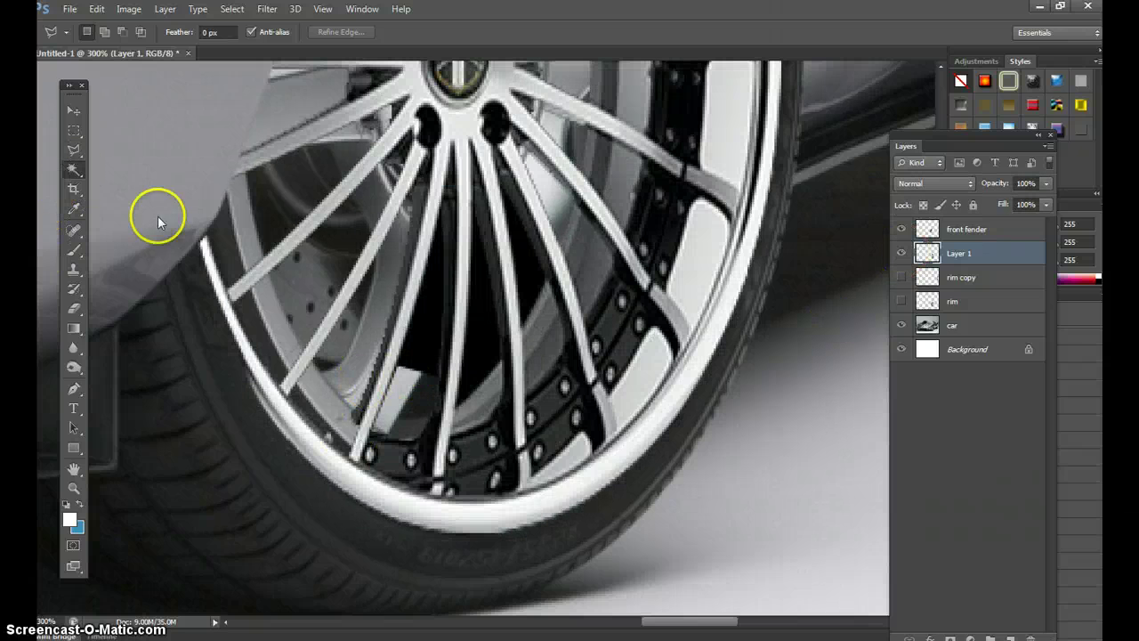
left_click(429, 338)
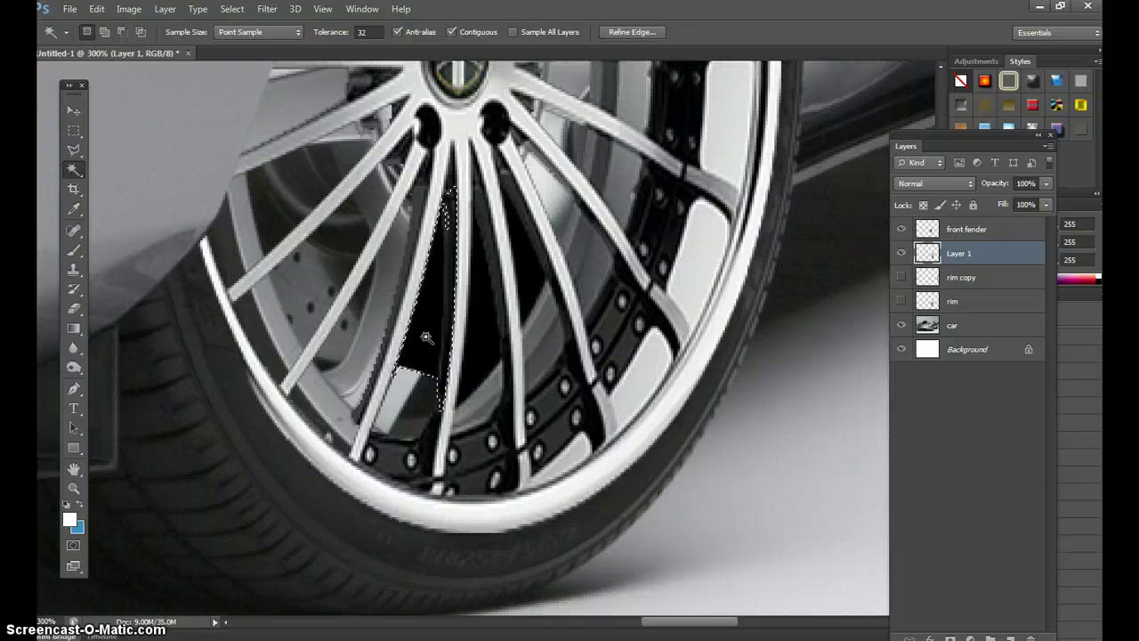
key("Delete")
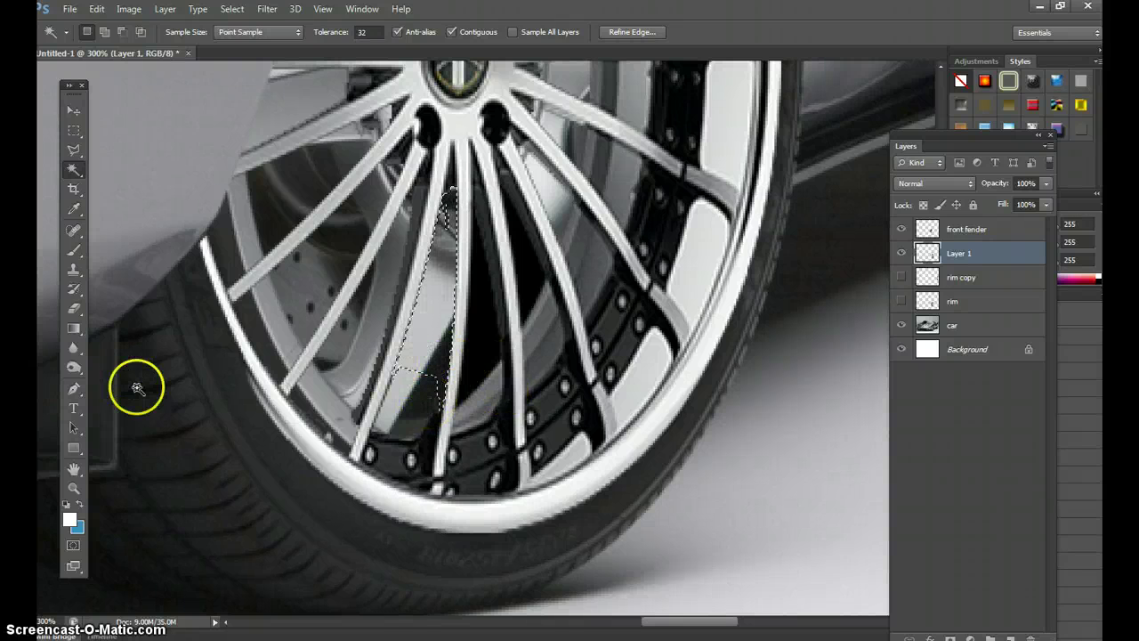
left_click(74, 488)
scroll(433, 400, "up", 5)
scroll(432, 400, "down", 5)
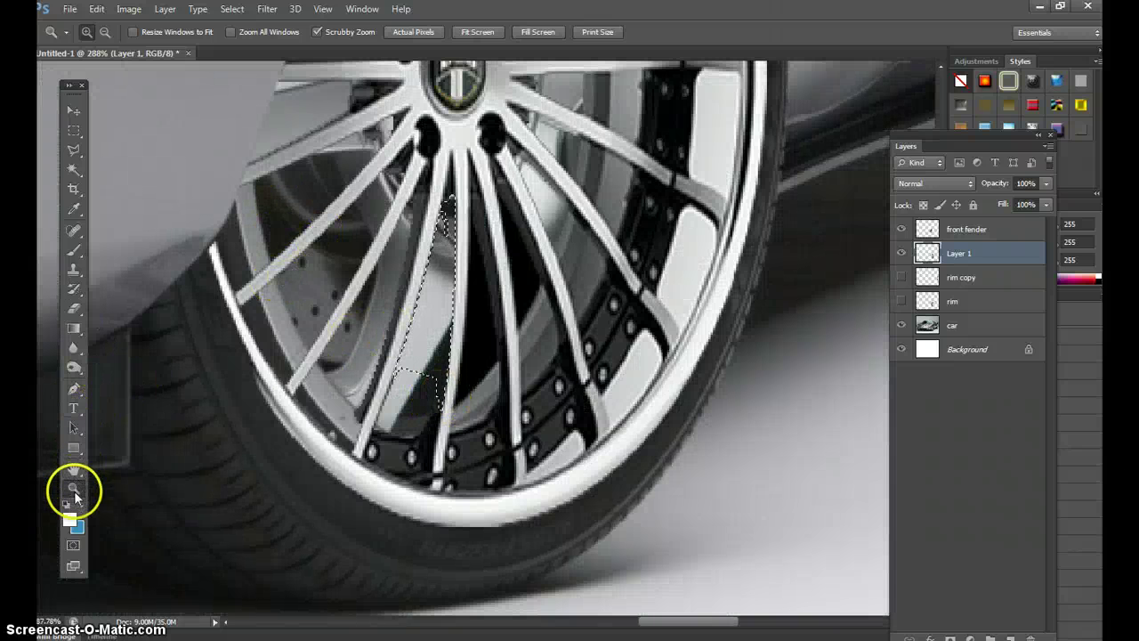
- Deselect, then outline a dark wedge between spokes with the Polygonal Lasso and cut it
left_click(233, 9)
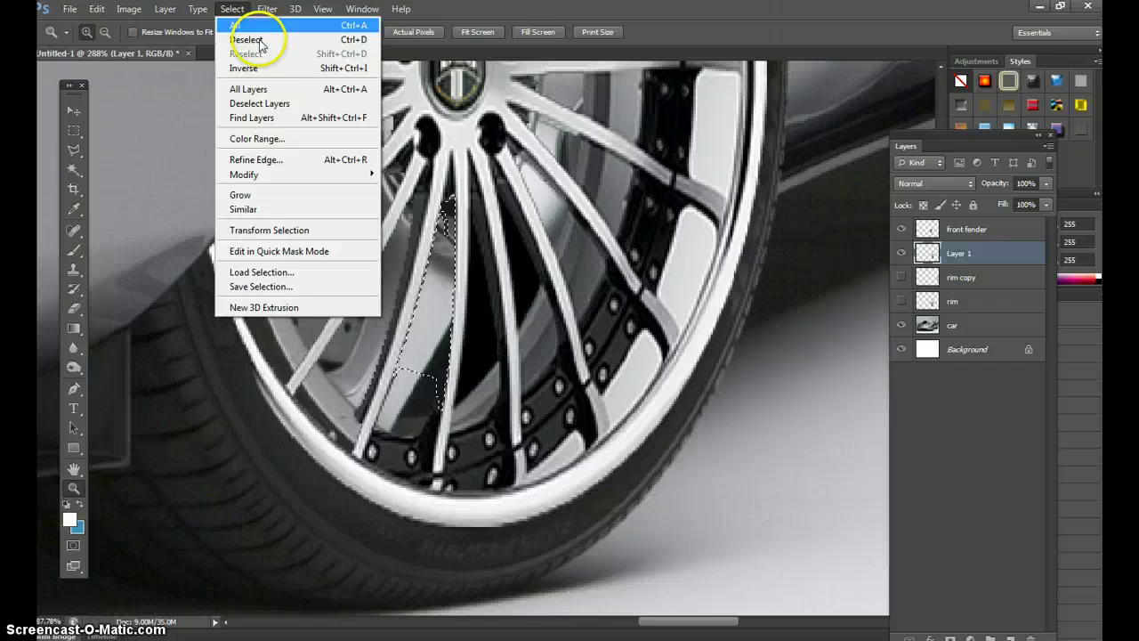
left_click(249, 39)
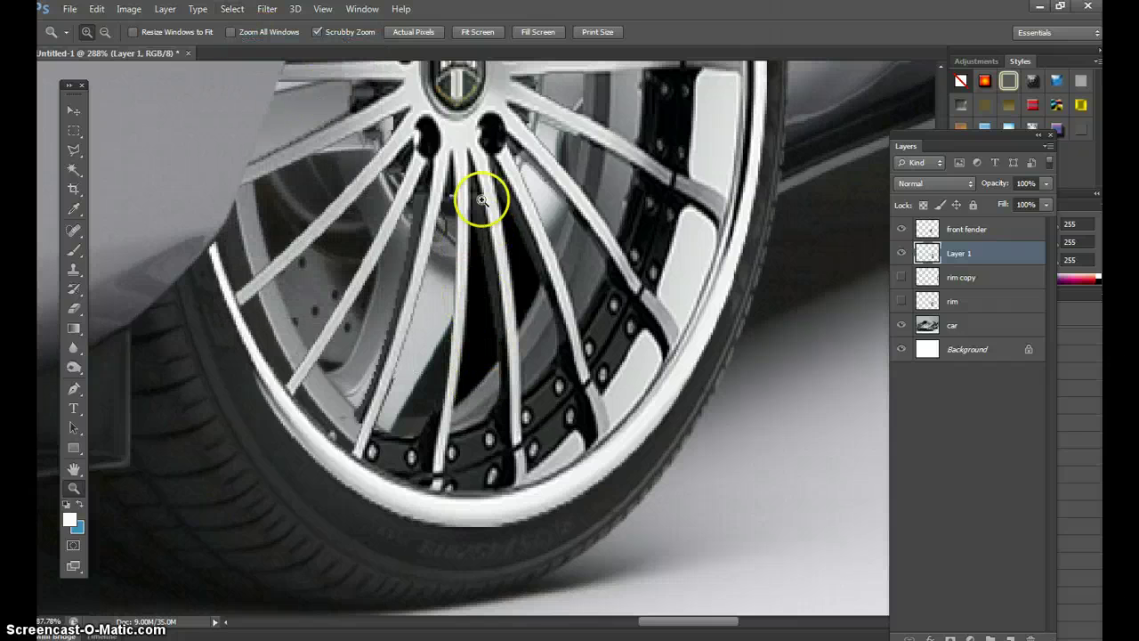
left_click(68, 155)
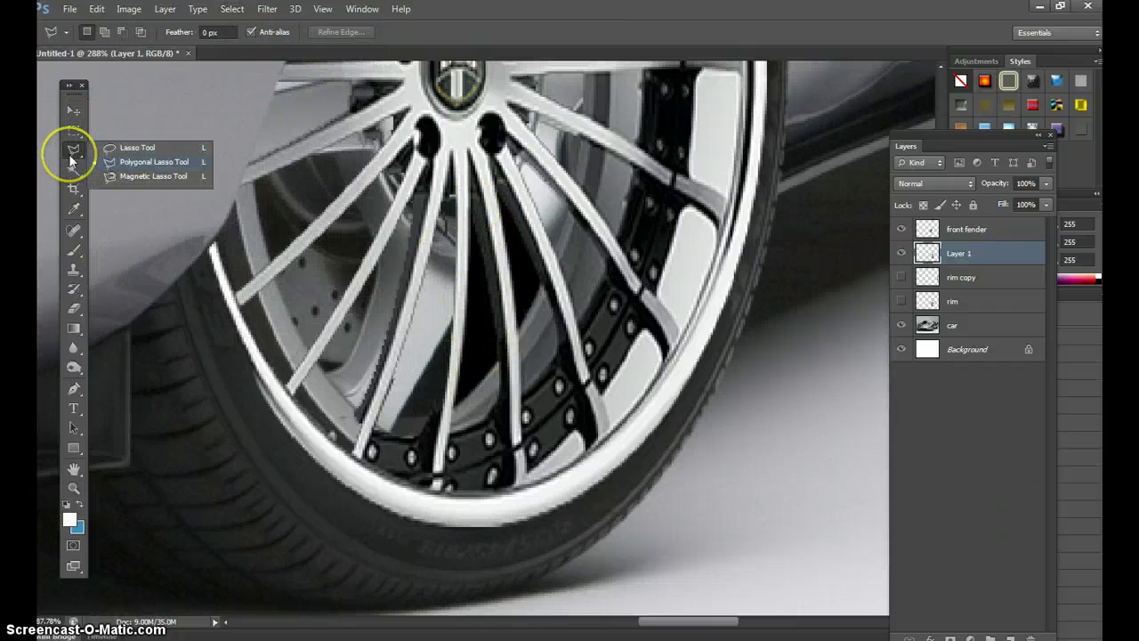
left_click(125, 161)
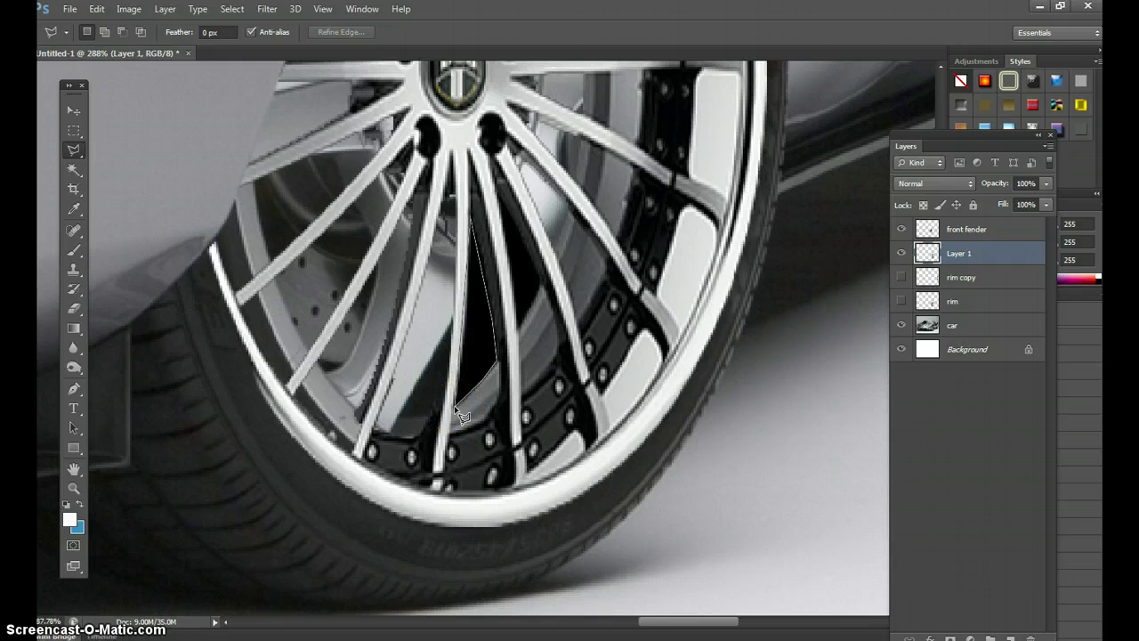
double_click(460, 414)
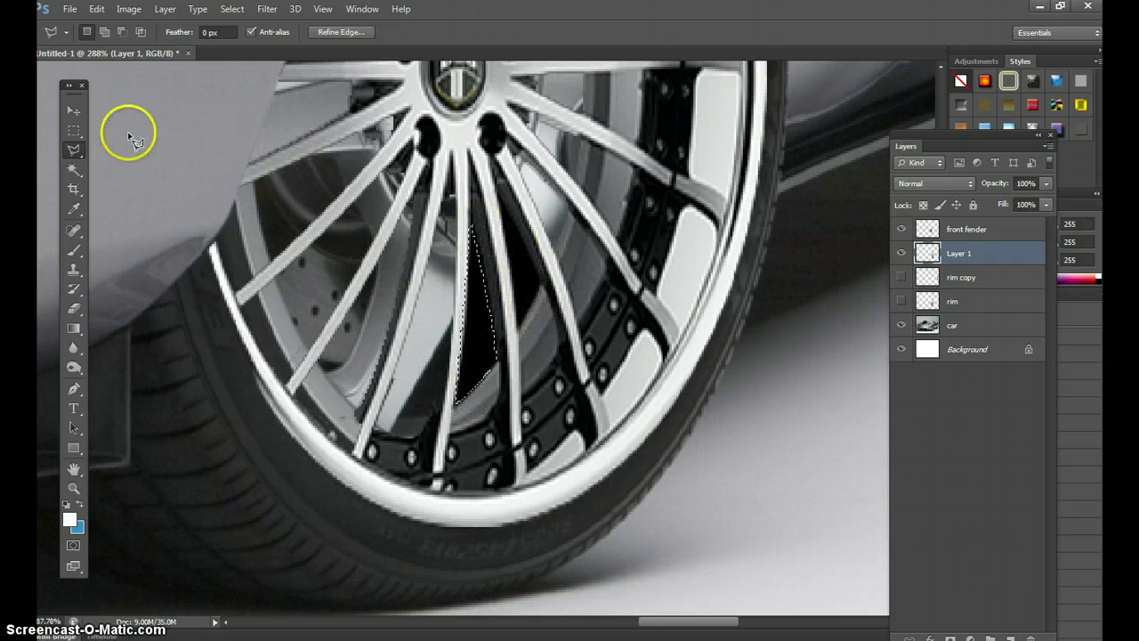
left_click(97, 10)
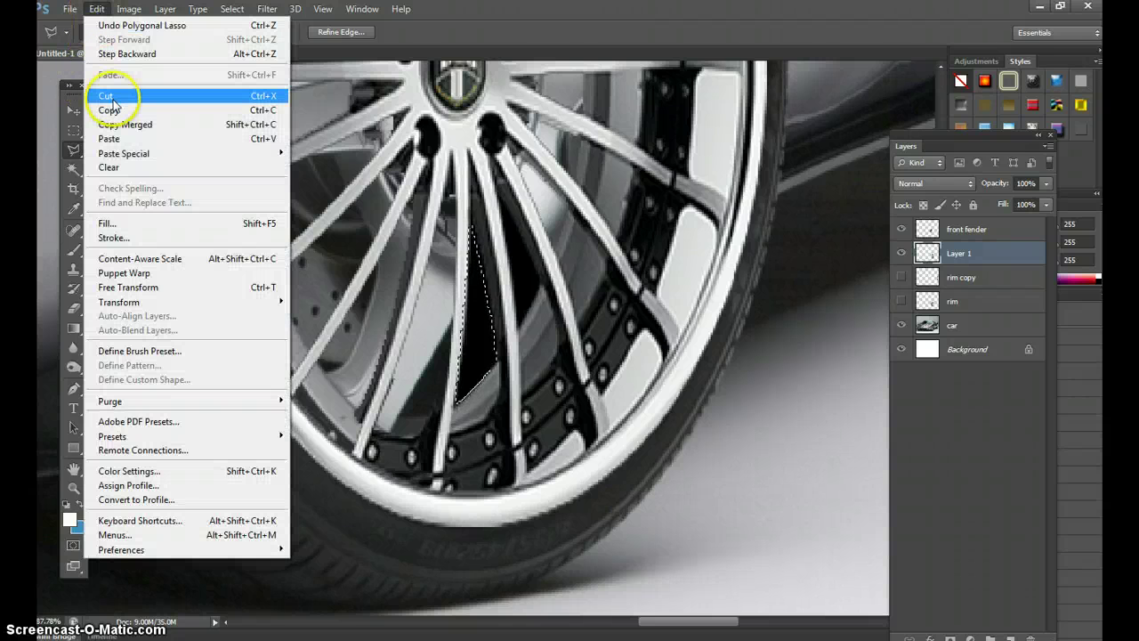
left_click(113, 97)
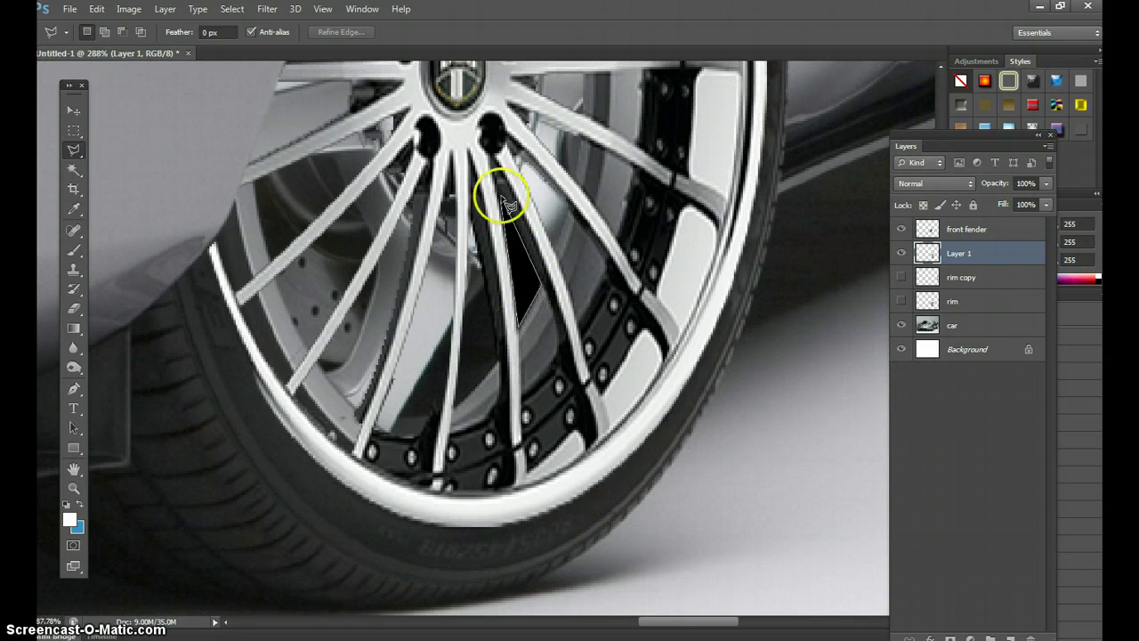
- Cut the second outlined wedge and zoom back to 100% to see the car front
left_click(96, 9)
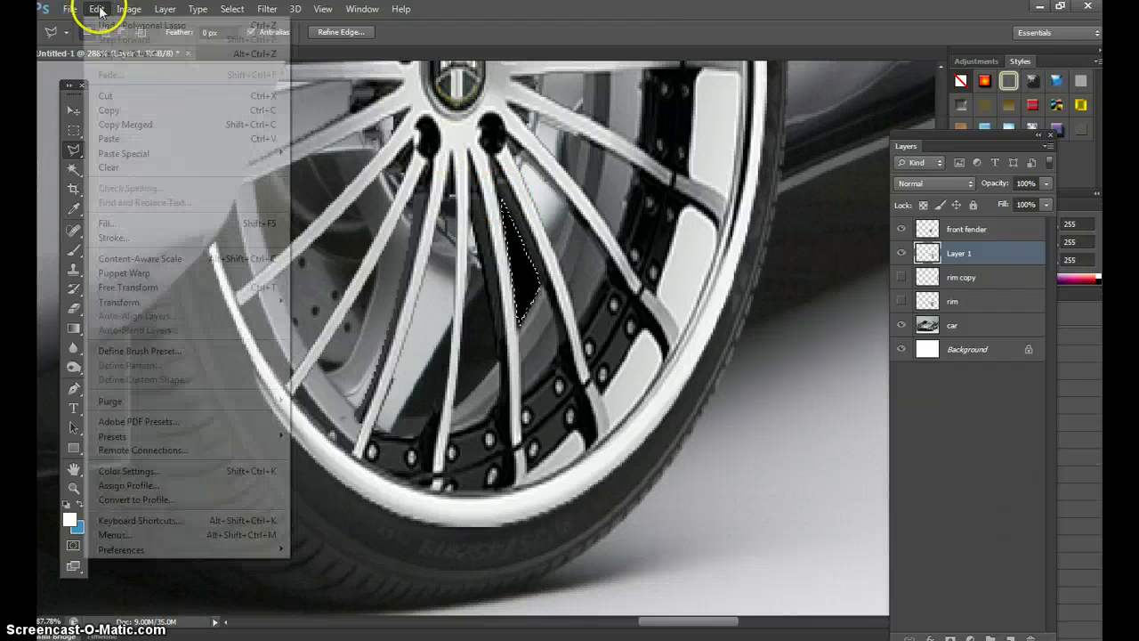
left_click(113, 96)
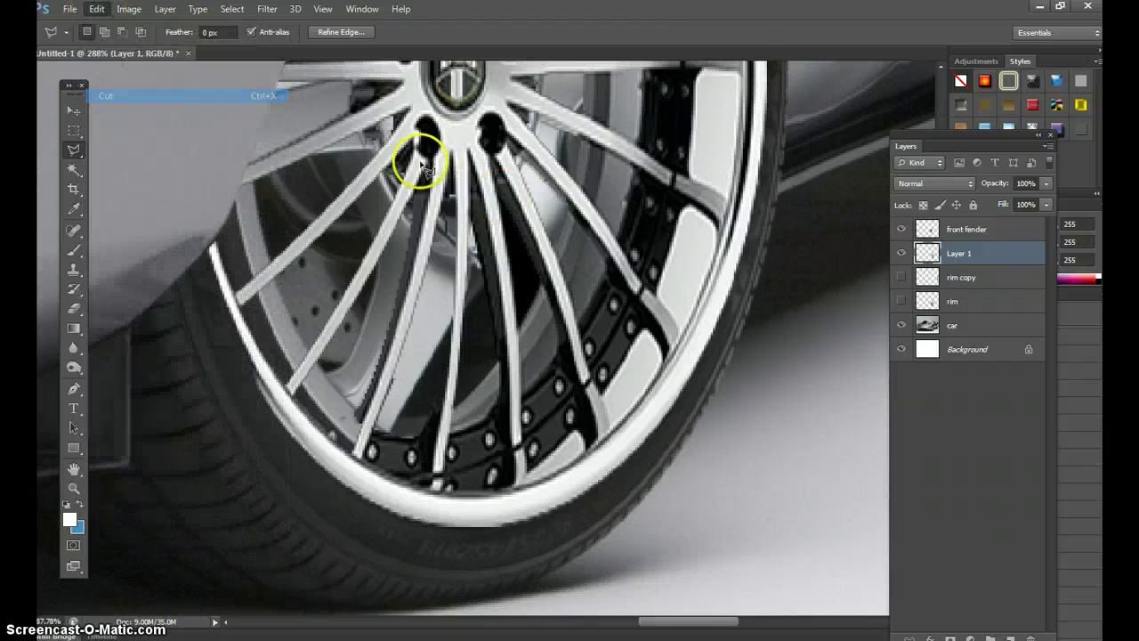
double_click(74, 487)
scroll(566, 377, "up", 2)
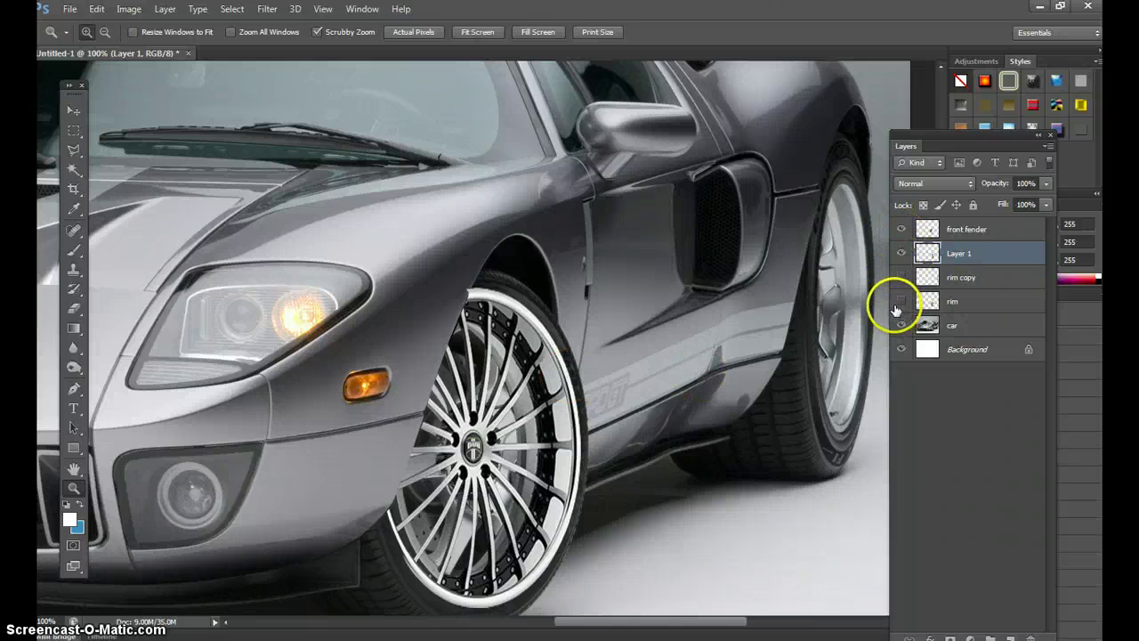
left_click(901, 254)
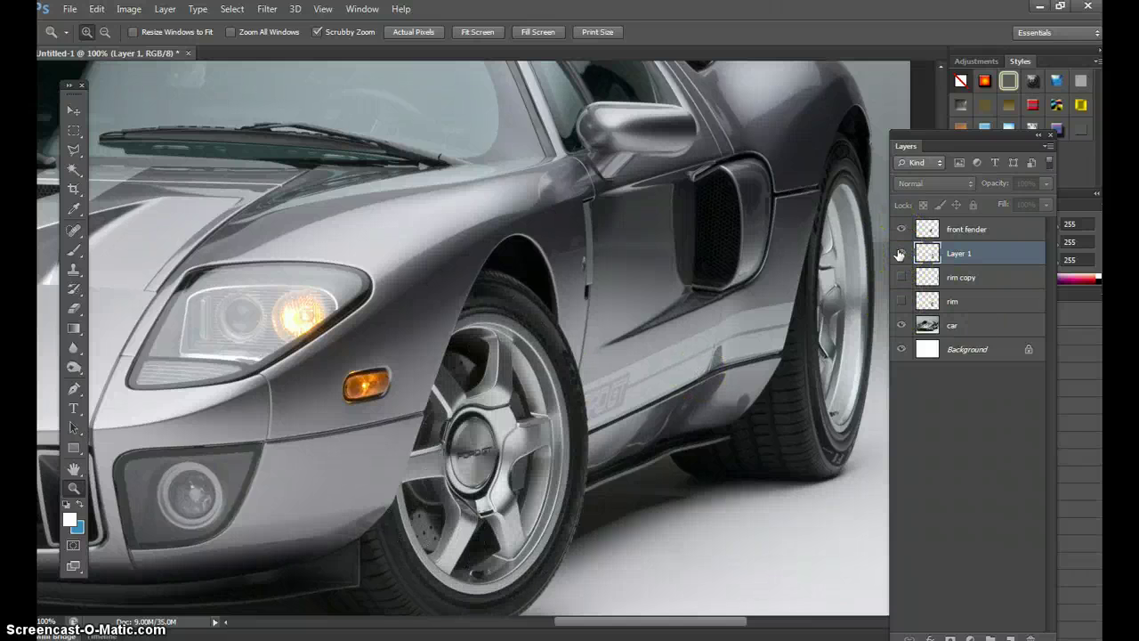
left_click(901, 254)
left_click(901, 254)
left_click(901, 253)
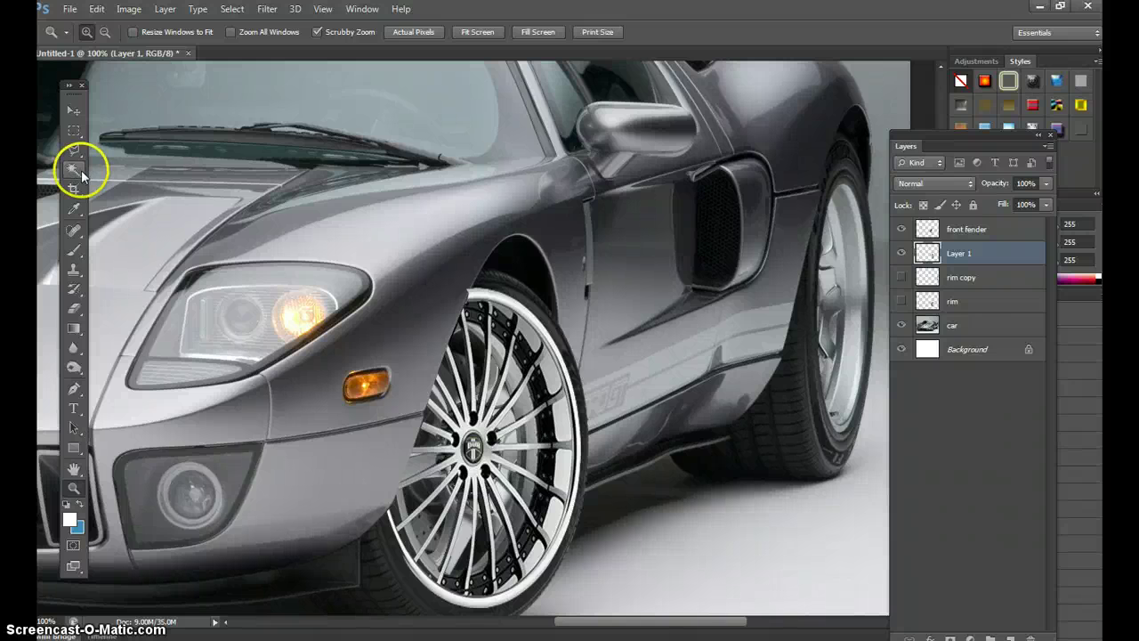
- Deselect, fit the whole car in the window, zoom in slightly, and clear the remaining selection
left_click(74, 169)
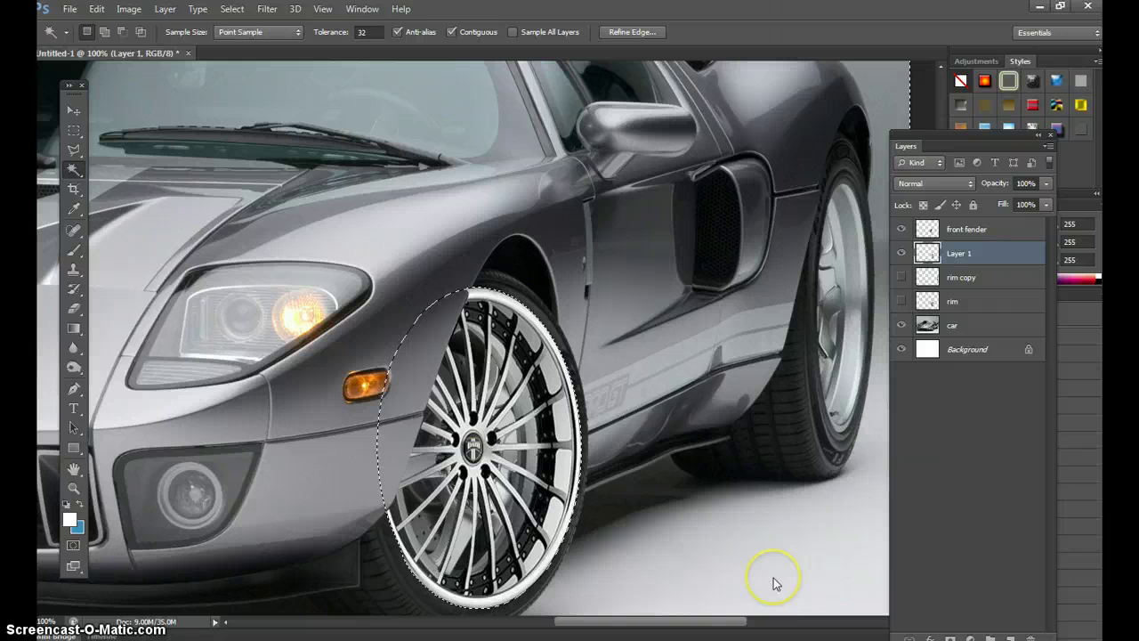
key("ctrl+d")
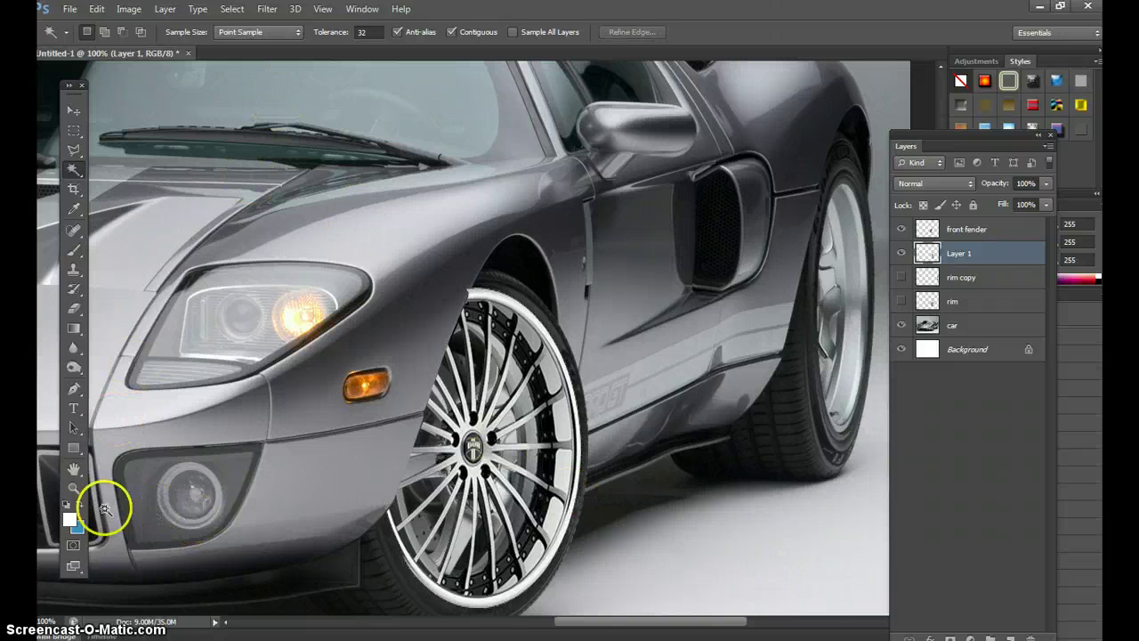
left_click(73, 486)
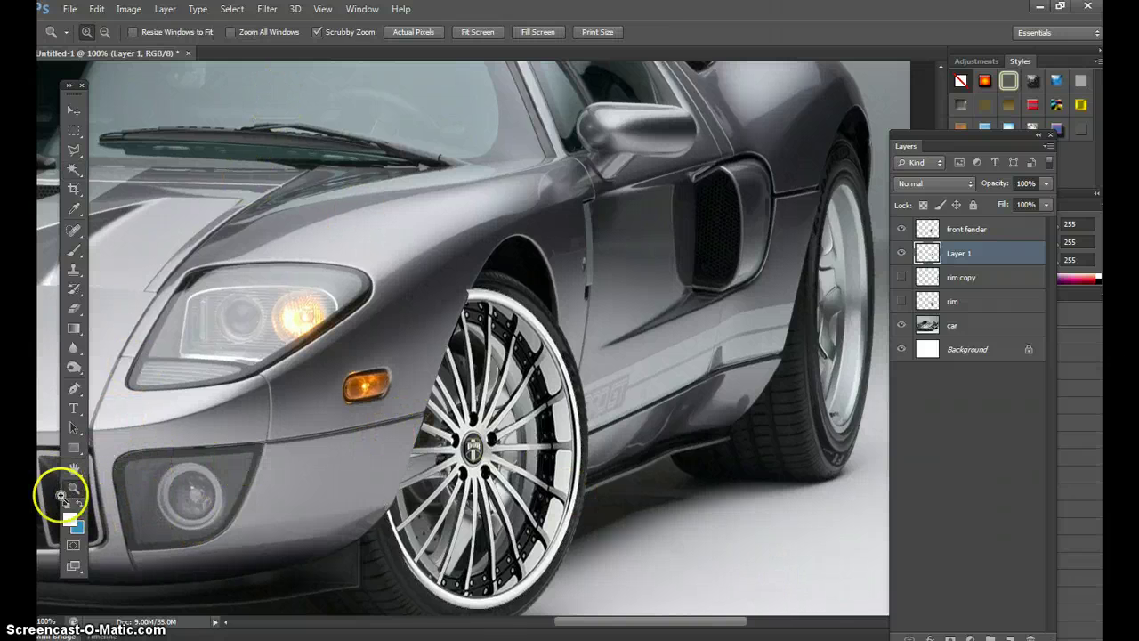
key("ctrl+0")
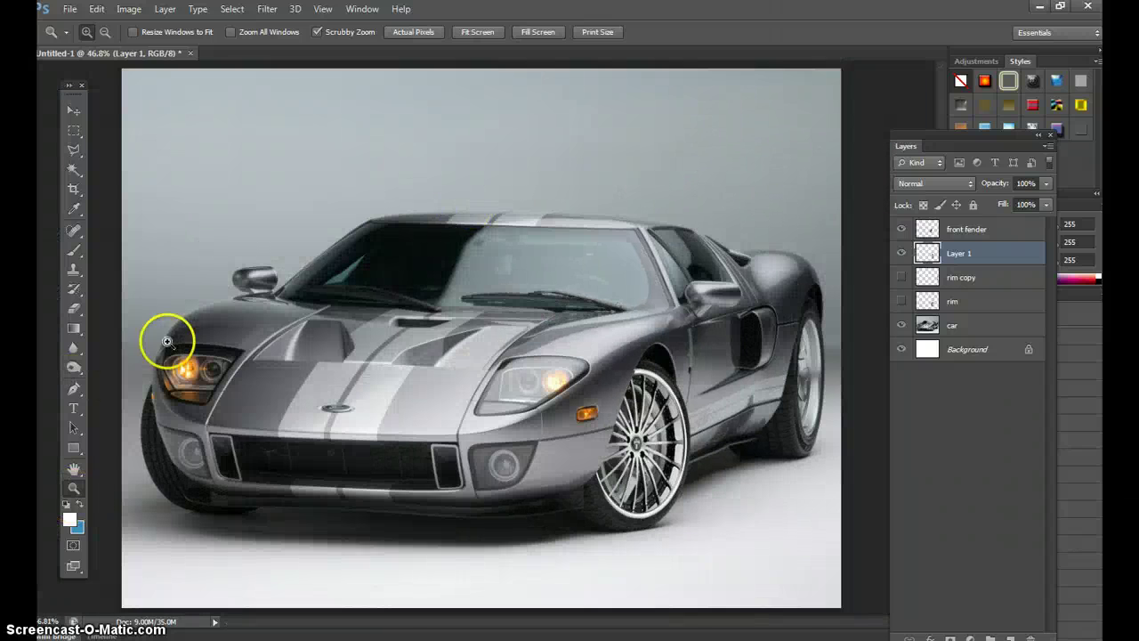
left_click(208, 173)
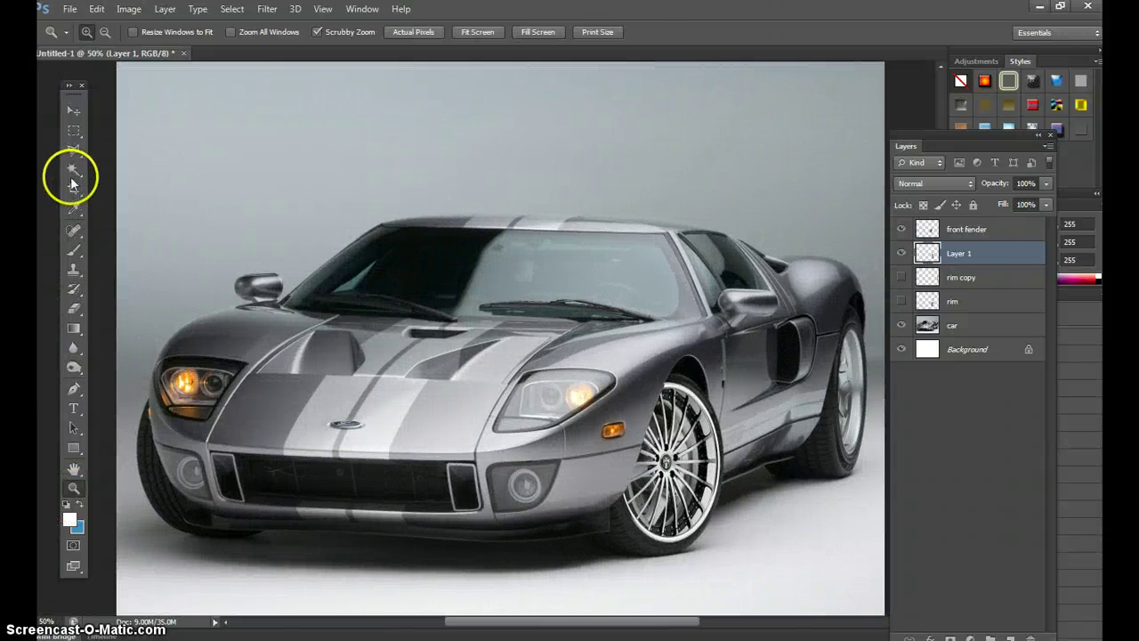
left_click(73, 178)
left_click(481, 212)
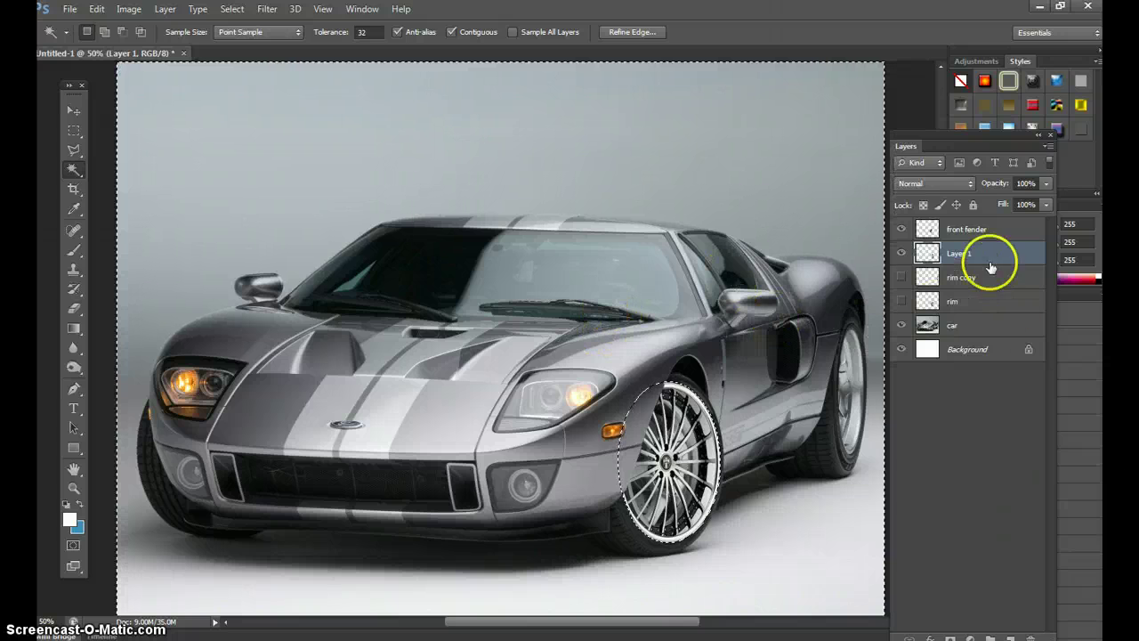
left_click(233, 9)
left_click(302, 42)
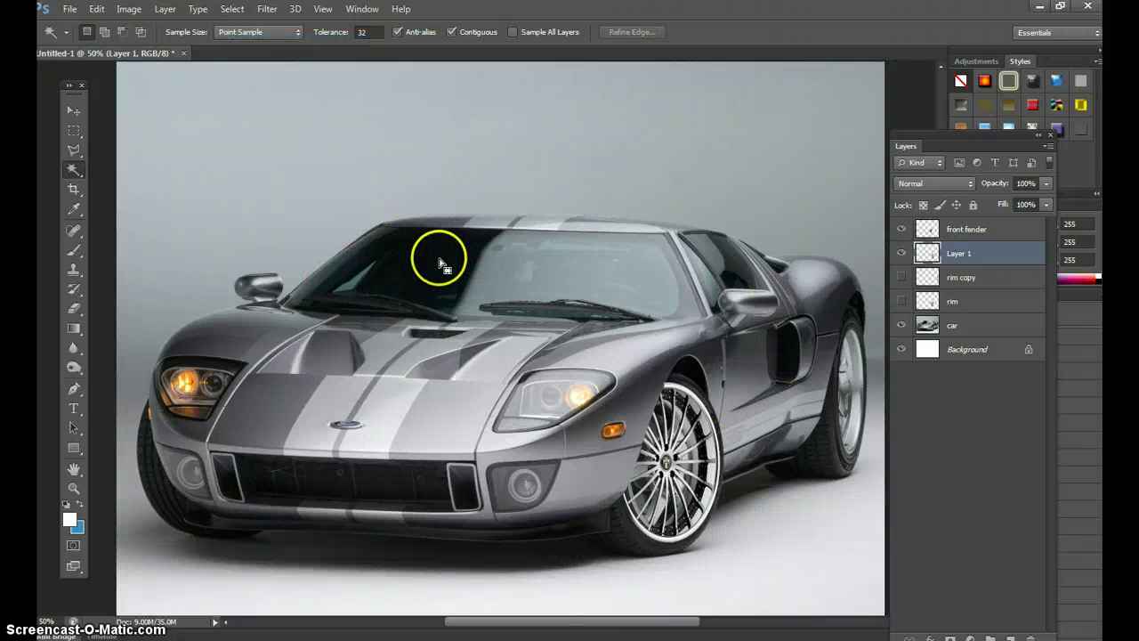
- On the car layer, Magic Wand the background, hood stripes, panels and shadow, ending on the rear side window
left_click(964, 324)
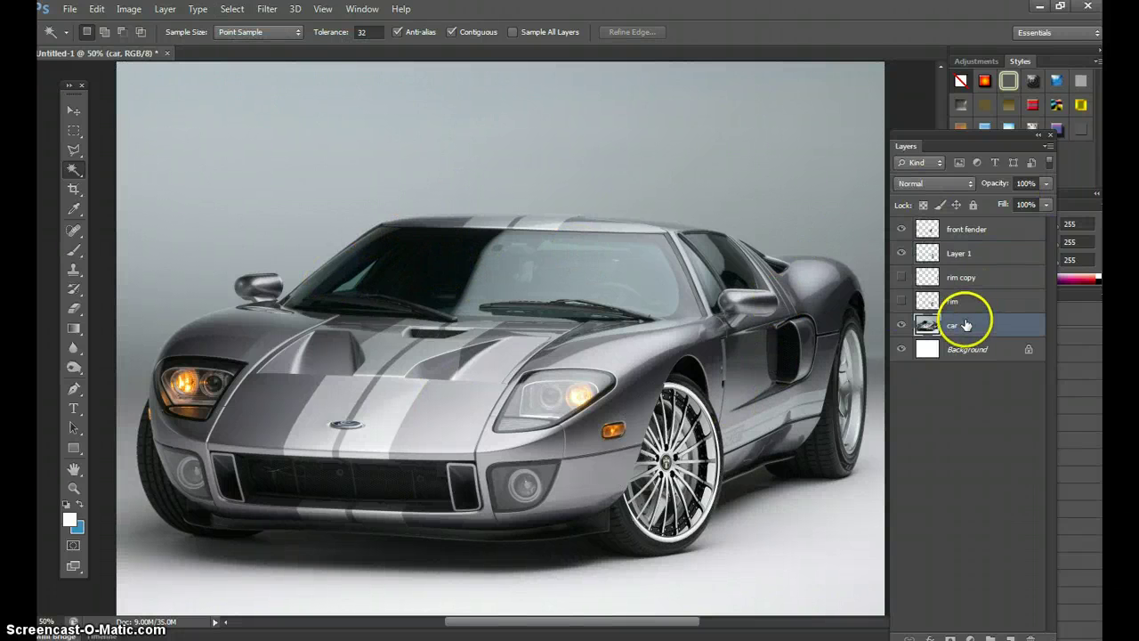
left_click(449, 136)
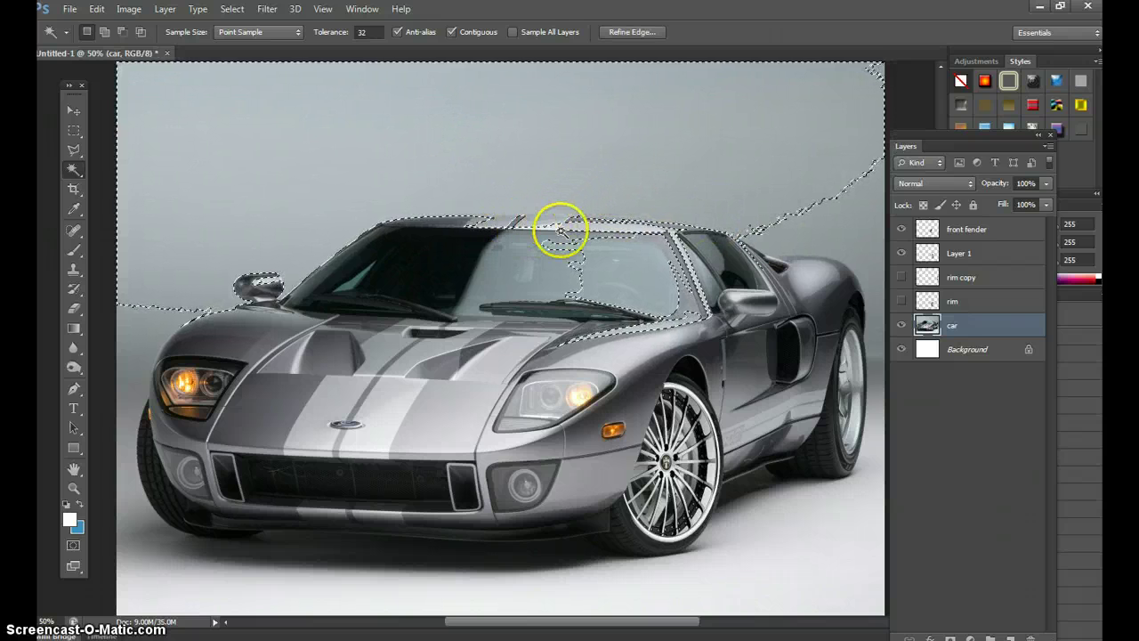
left_click(600, 235, "shift")
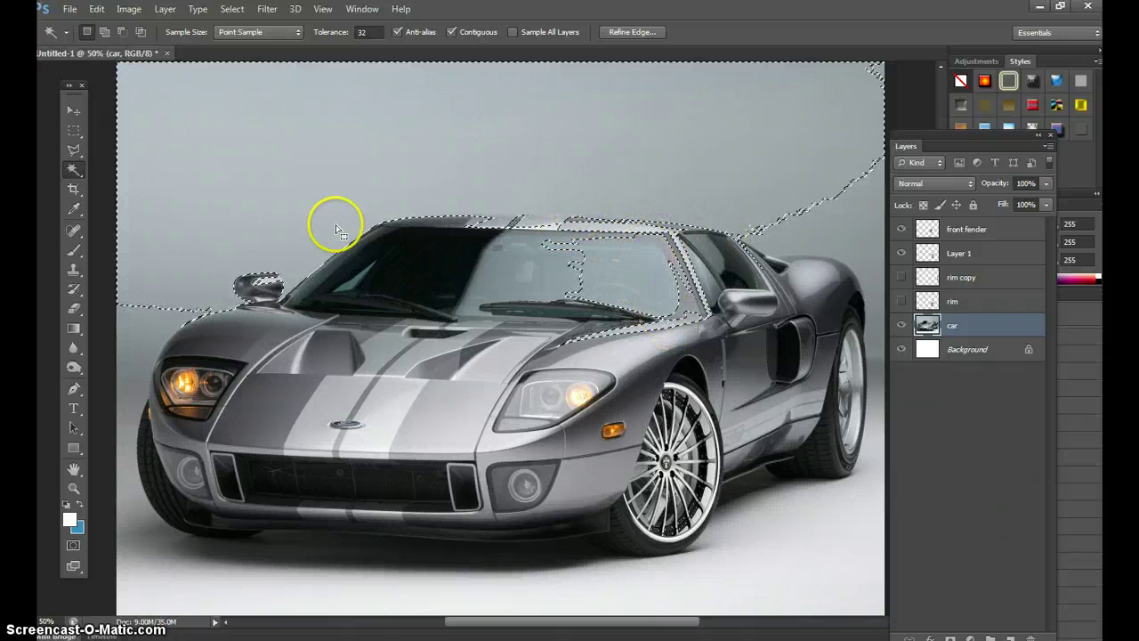
left_click(335, 402)
left_click(255, 401)
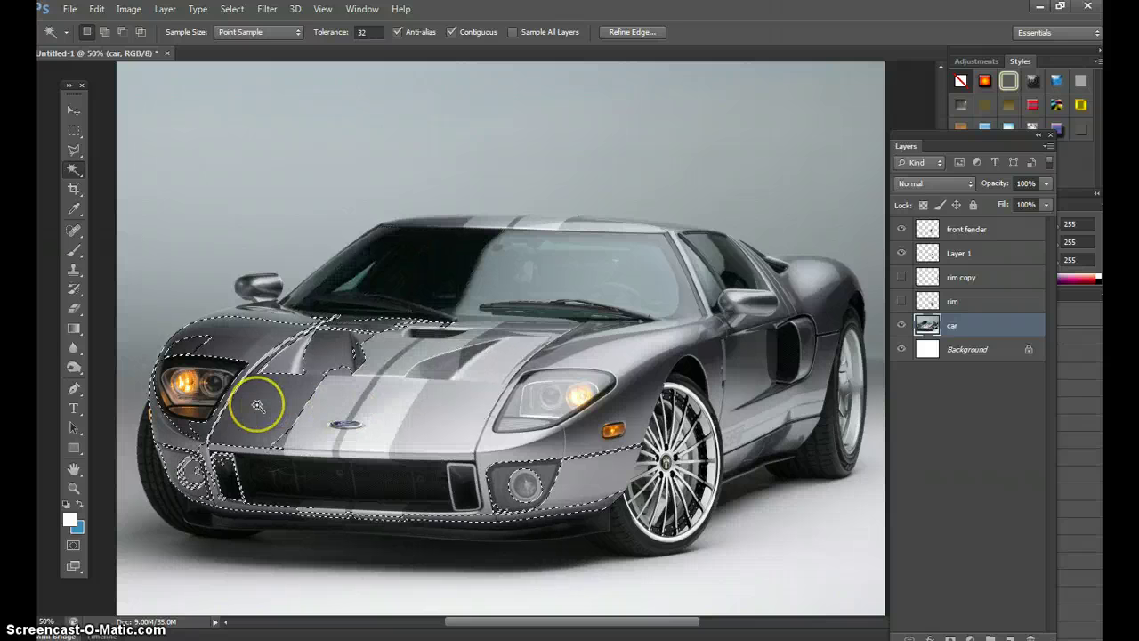
left_click(170, 540)
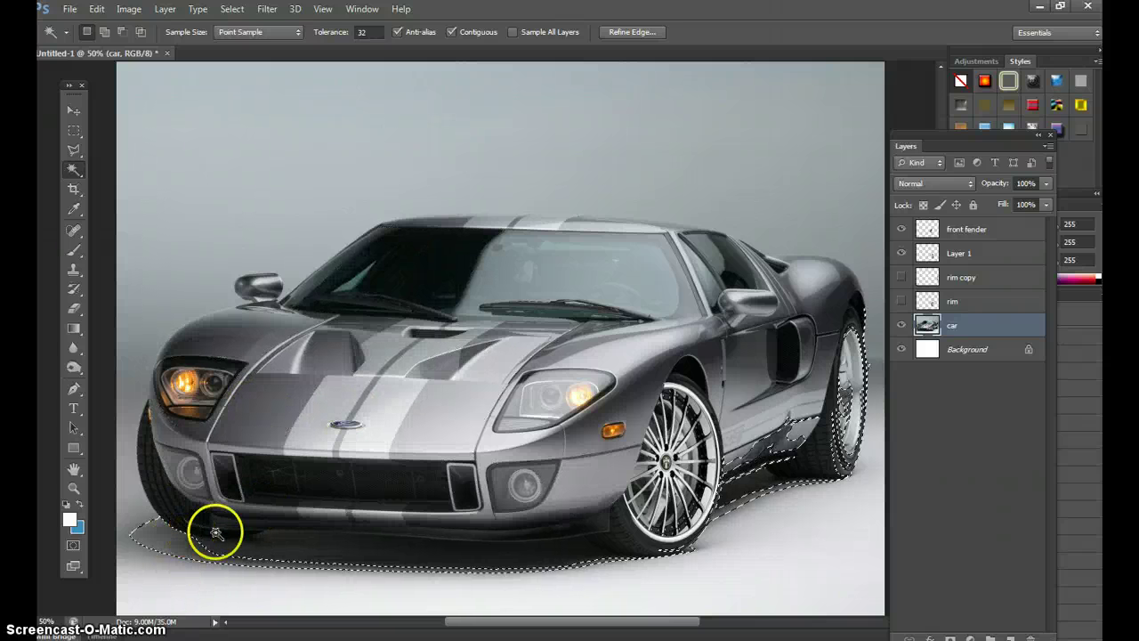
left_click(205, 522)
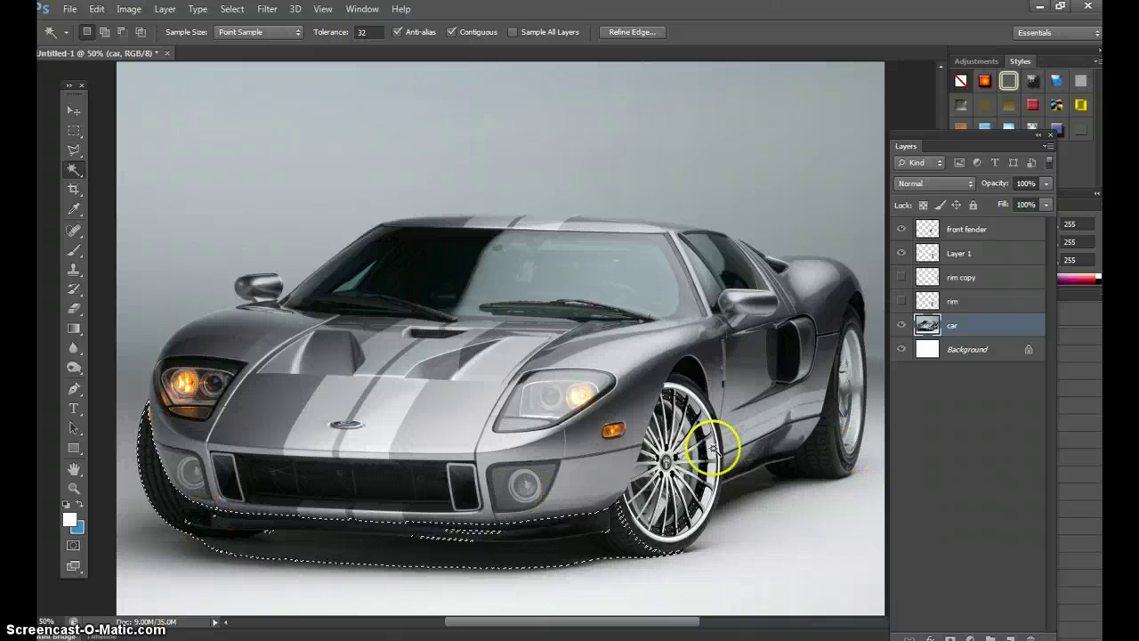
left_click(730, 263)
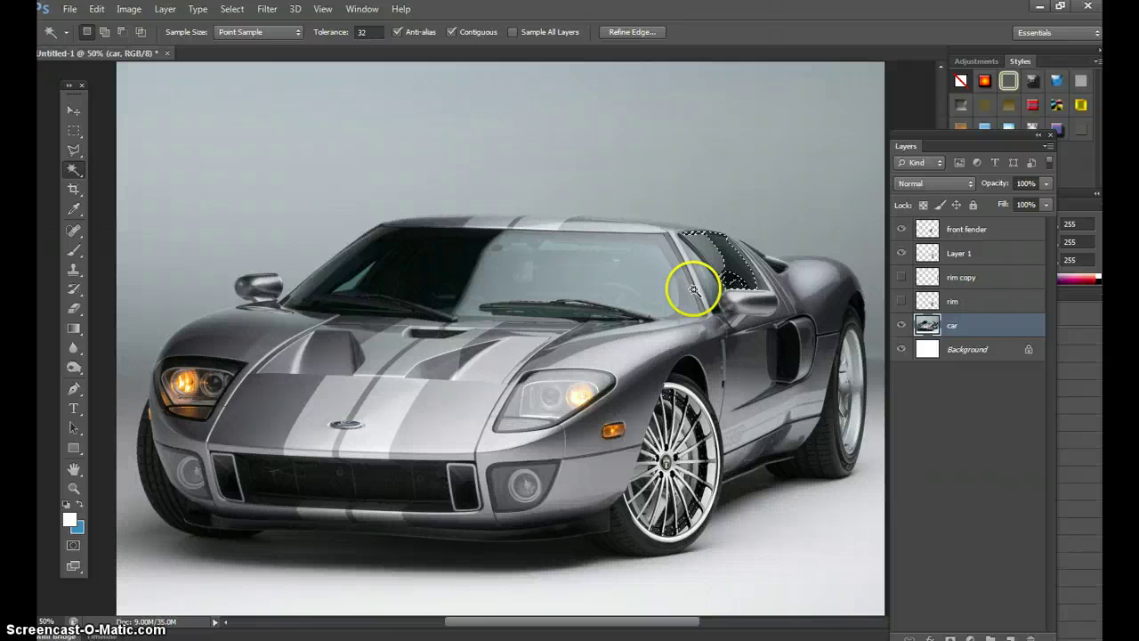
left_click(72, 179)
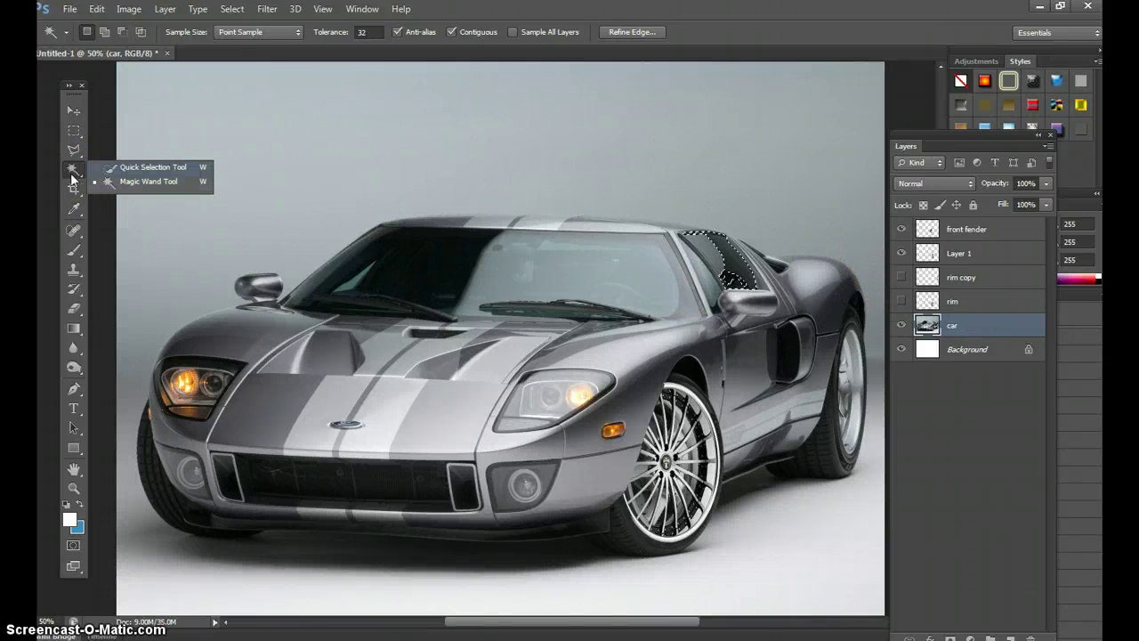
left_click(163, 183)
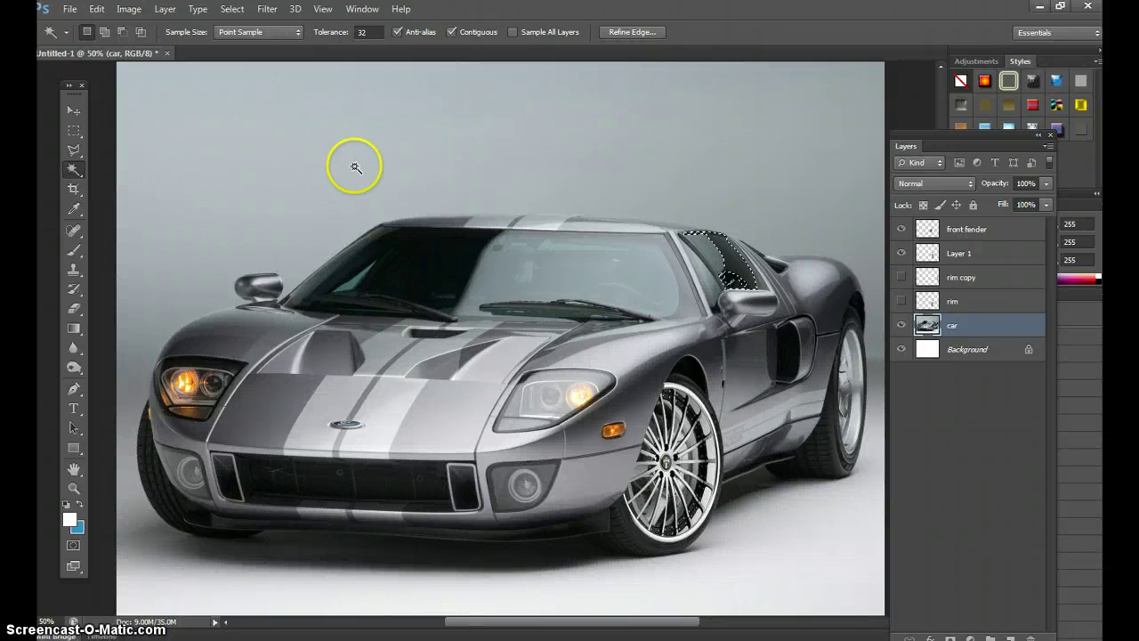